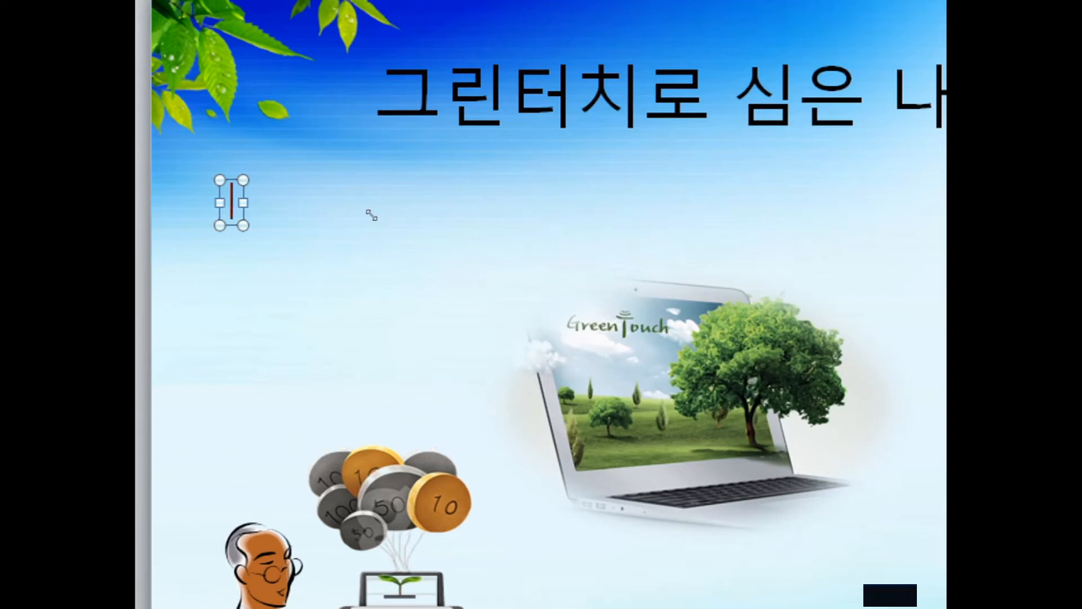
Enter "그린터치로 절약하여 이산화탄소 60만Kg을 줄였고, 이는 나무 218,593 그루 심는 것과 같은 효과입니다." in the text box below the title.
{"action": "type", "text": "그린터치로 절약하여 이산화탄소 60만Kg을 줄였고, 이는 나무 218,593 그루 심는 것과 같은 효과입니다."}
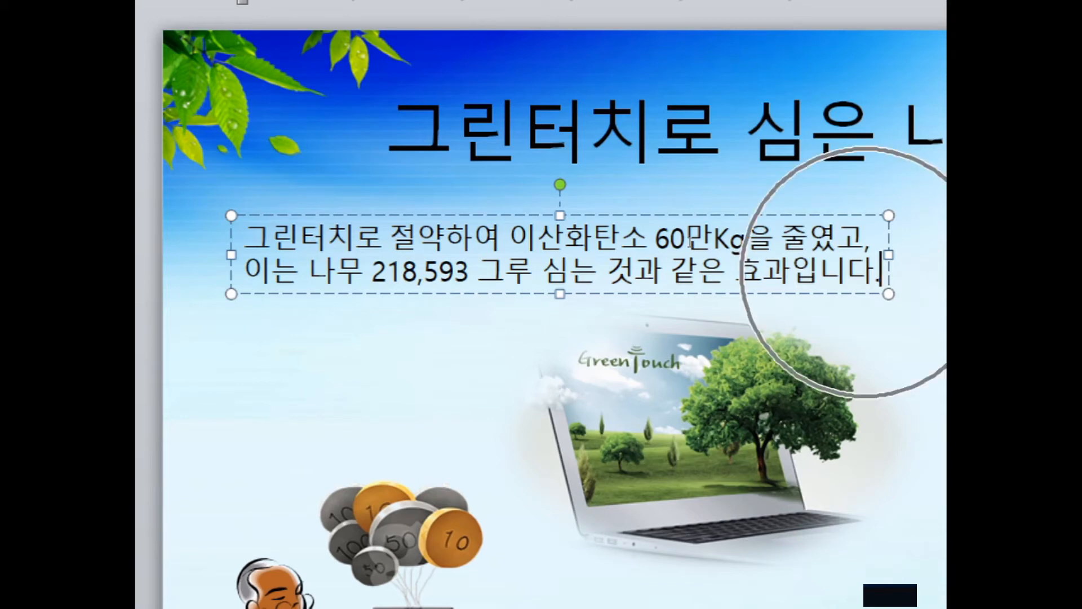
{"action": "key", "text": "Escape"}
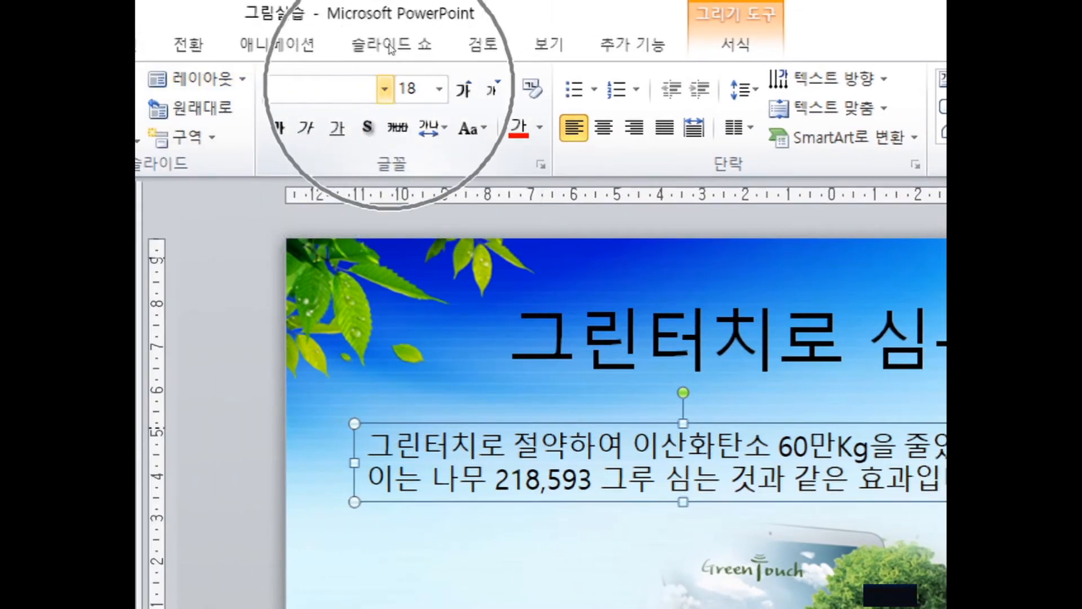
Set the font of the text box below the title to 나눔손글씨 펜.
{"action": "left_click", "coordinate": [387, 88]}
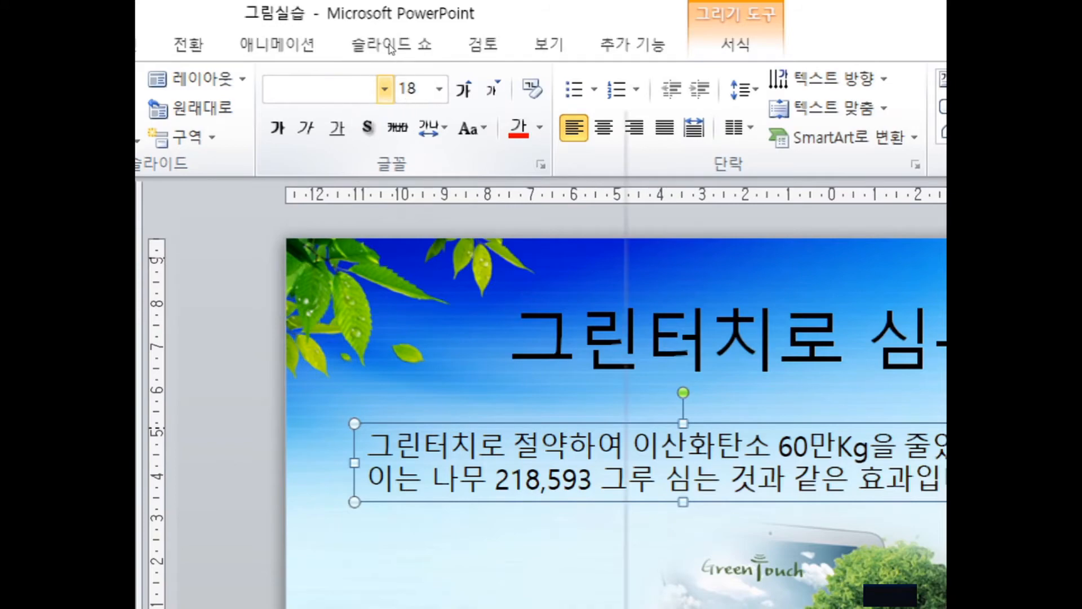
{"action": "scroll", "coordinate": [394, 420], "scroll_direction": "down", "scroll_amount": 10}
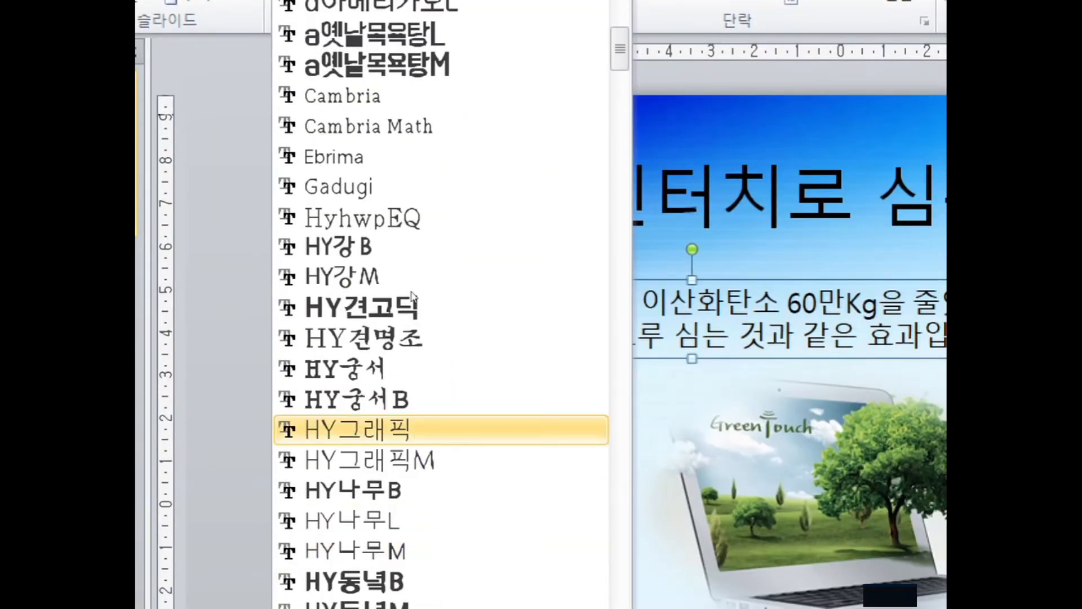
{"action": "scroll", "coordinate": [413, 295], "scroll_direction": "down", "scroll_amount": 18}
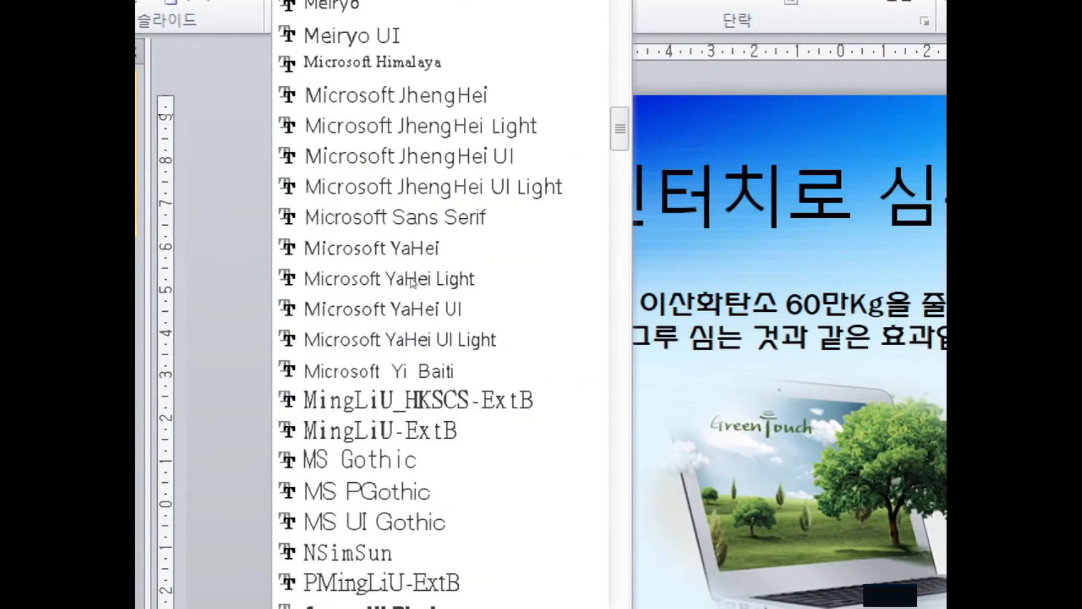
{"action": "scroll", "coordinate": [414, 282], "scroll_direction": "down", "scroll_amount": 12}
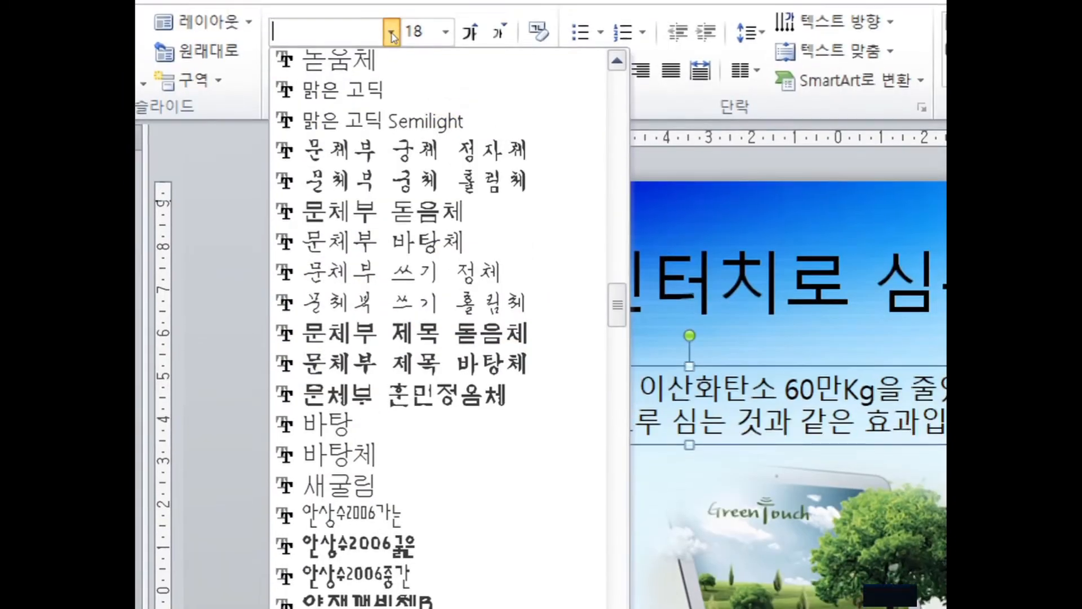
{"action": "scroll", "coordinate": [389, 29], "scroll_direction": "up", "scroll_amount": 1}
{"action": "scroll", "coordinate": [383, 124], "scroll_direction": "up", "scroll_amount": 1}
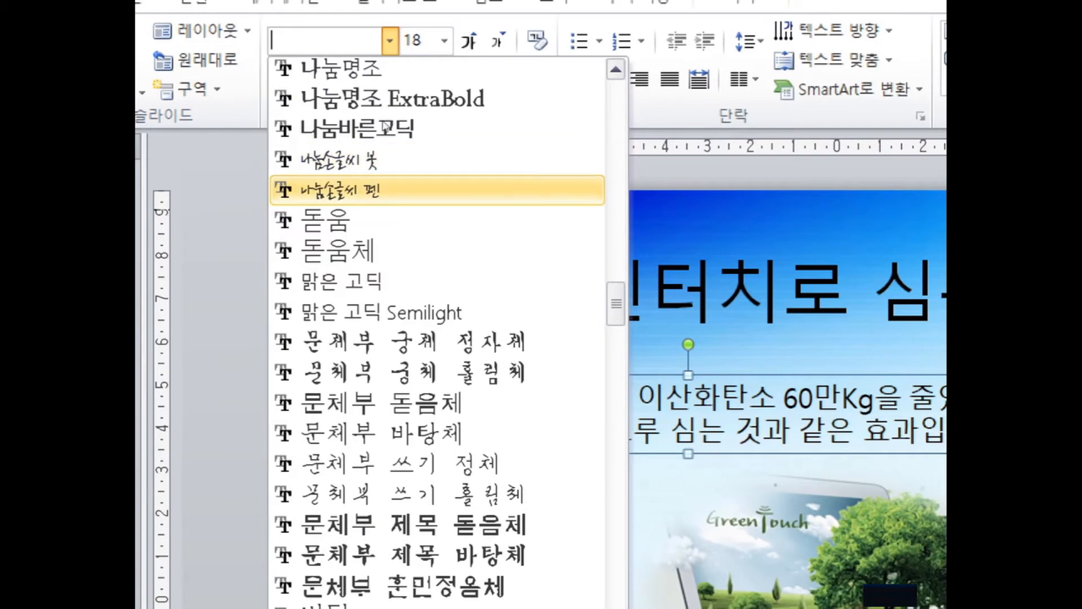
{"action": "left_click", "coordinate": [382, 190]}
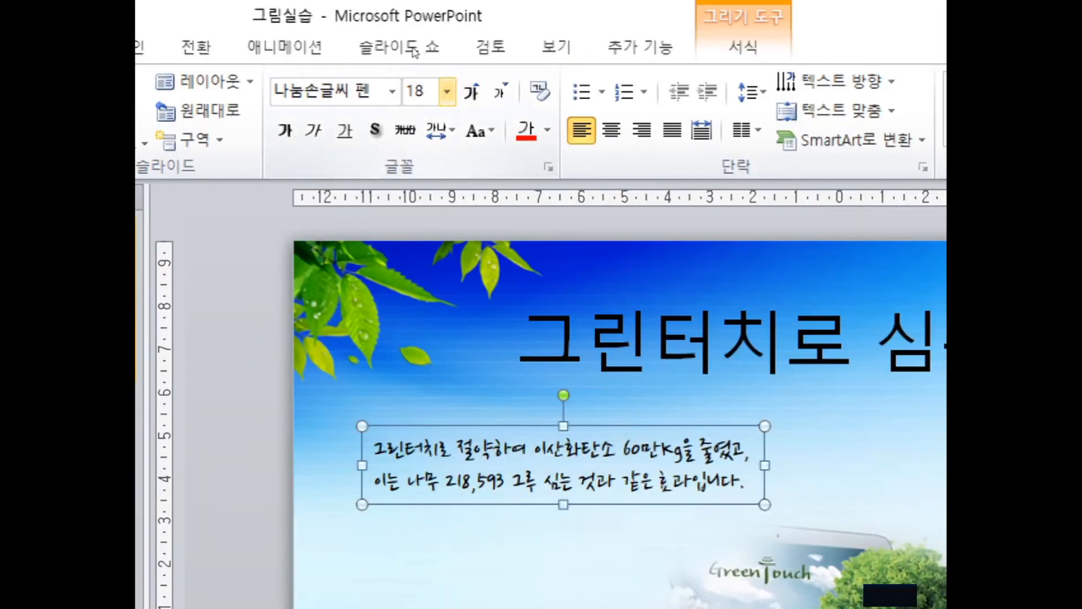
Set the text box's font size to 44 and make its text bold.
{"action": "left_click", "coordinate": [446, 40]}
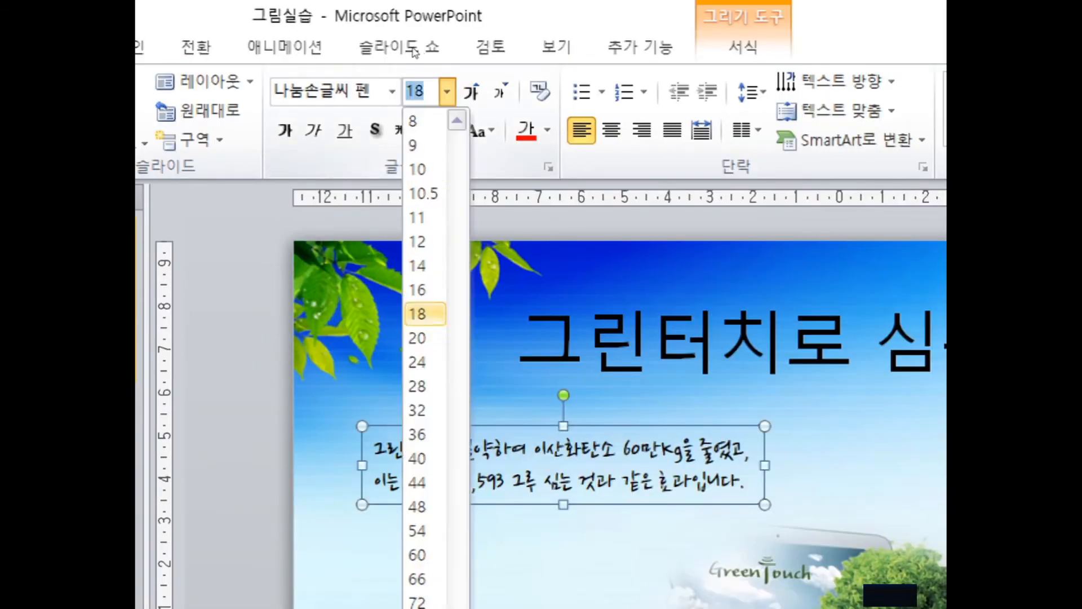
{"action": "left_click", "coordinate": [417, 482]}
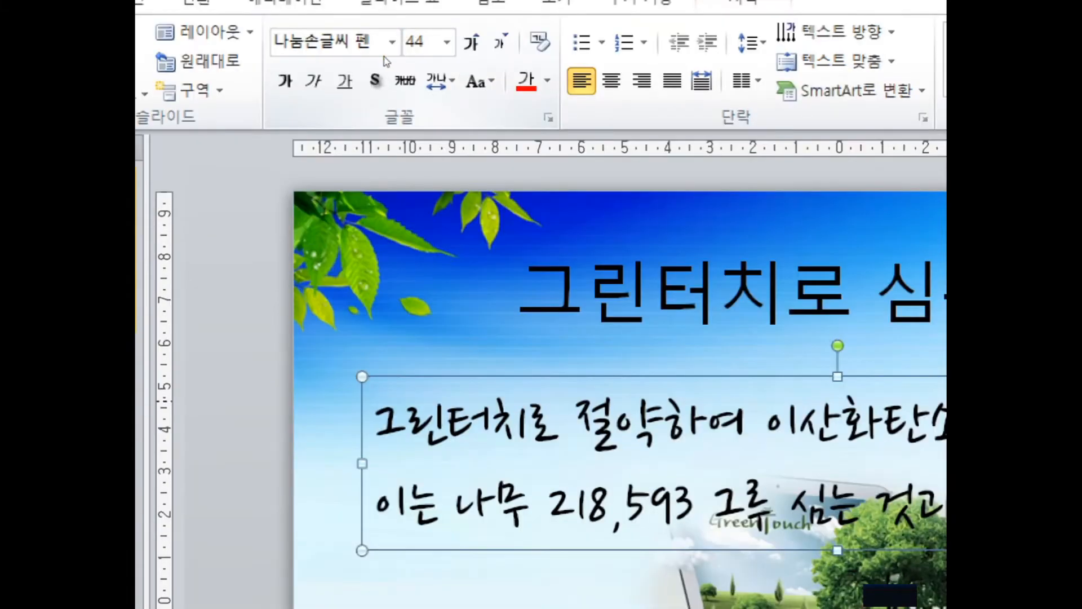
{"action": "left_click", "coordinate": [285, 129]}
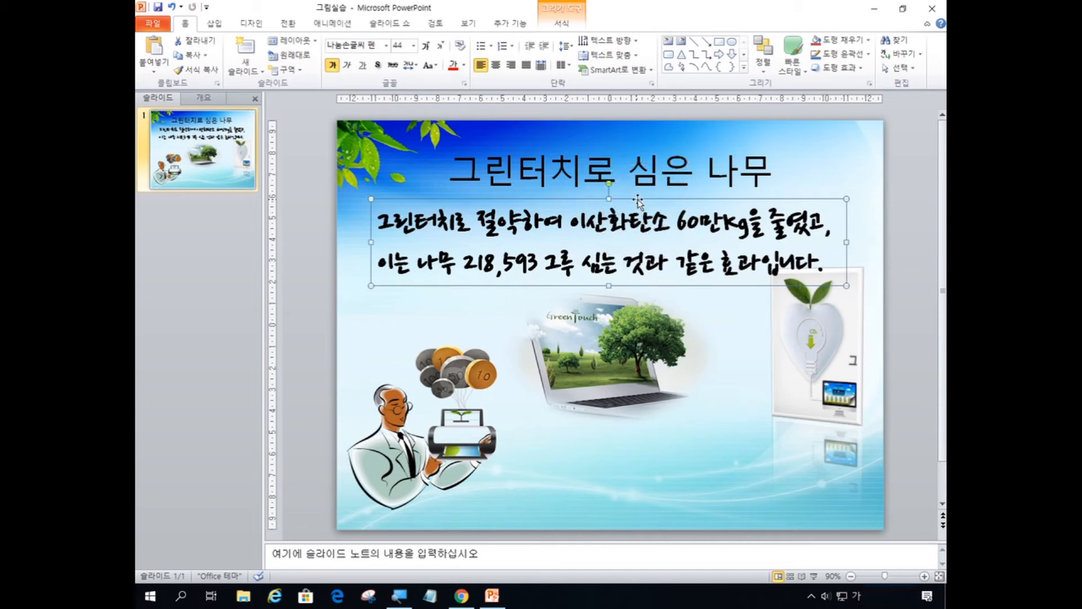
Apply the WordArt style with white fill and thin blue outline to the text box's text.
{"action": "left_click", "coordinate": [557, 24]}
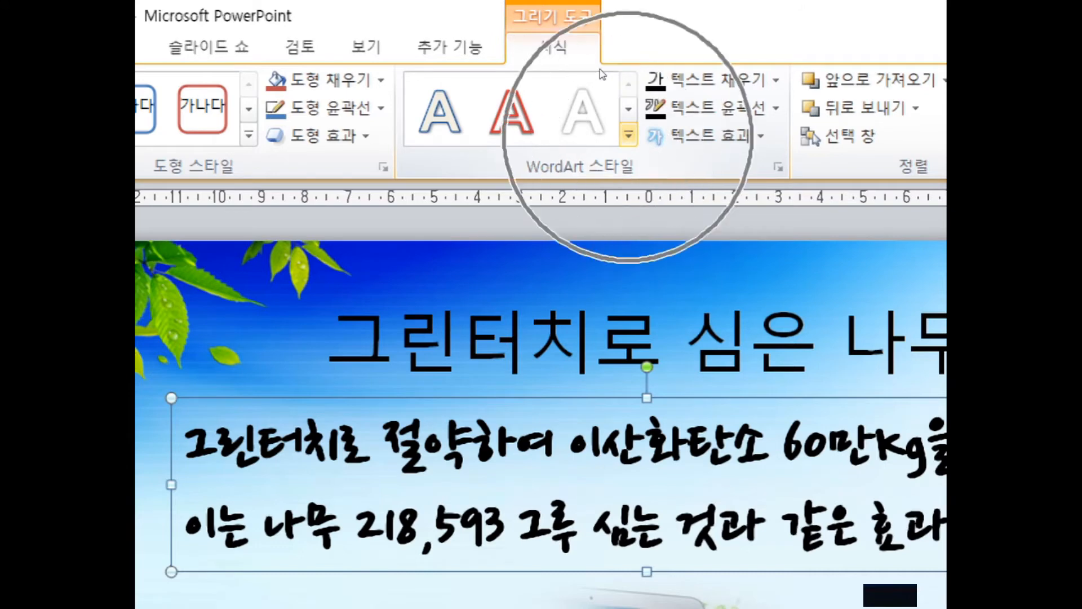
{"action": "left_click", "coordinate": [628, 134]}
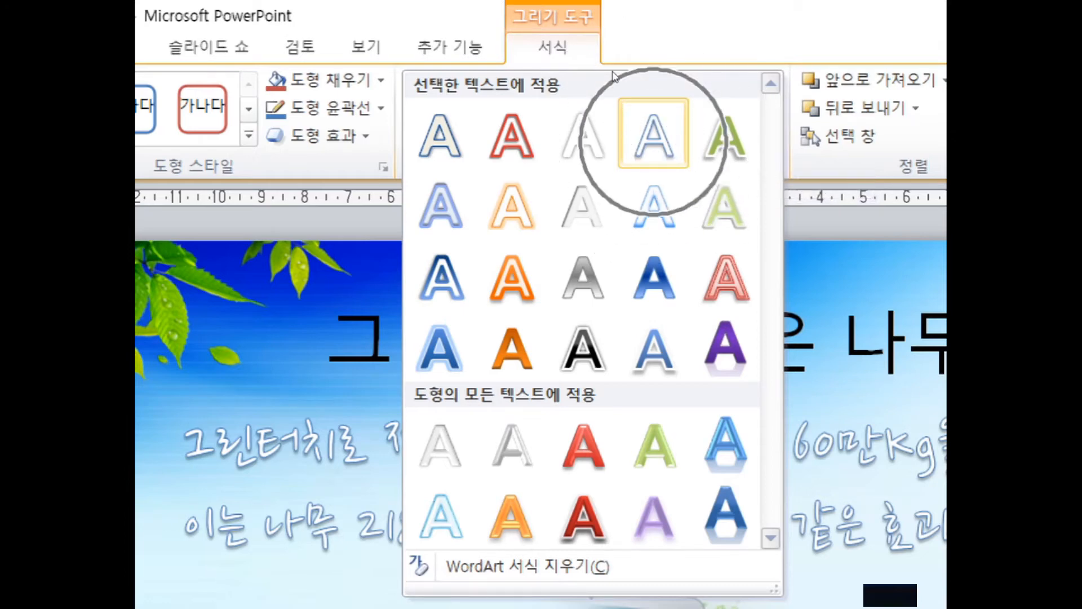
{"action": "key", "text": "Return"}
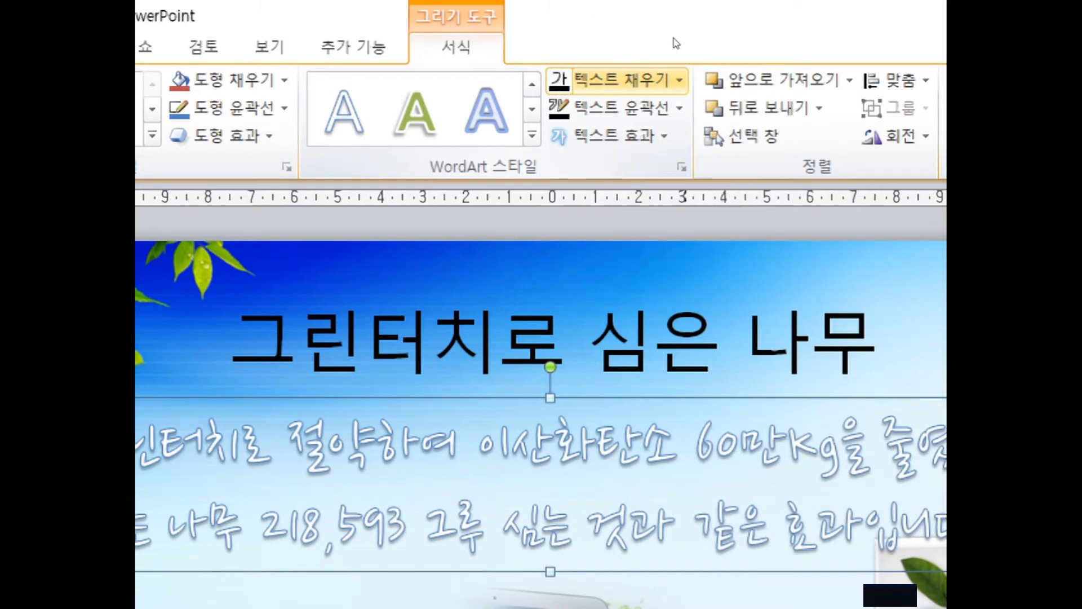
Fill the WordArt text with the standard light green colour and deselect the text box.
{"action": "left_click", "coordinate": [680, 80]}
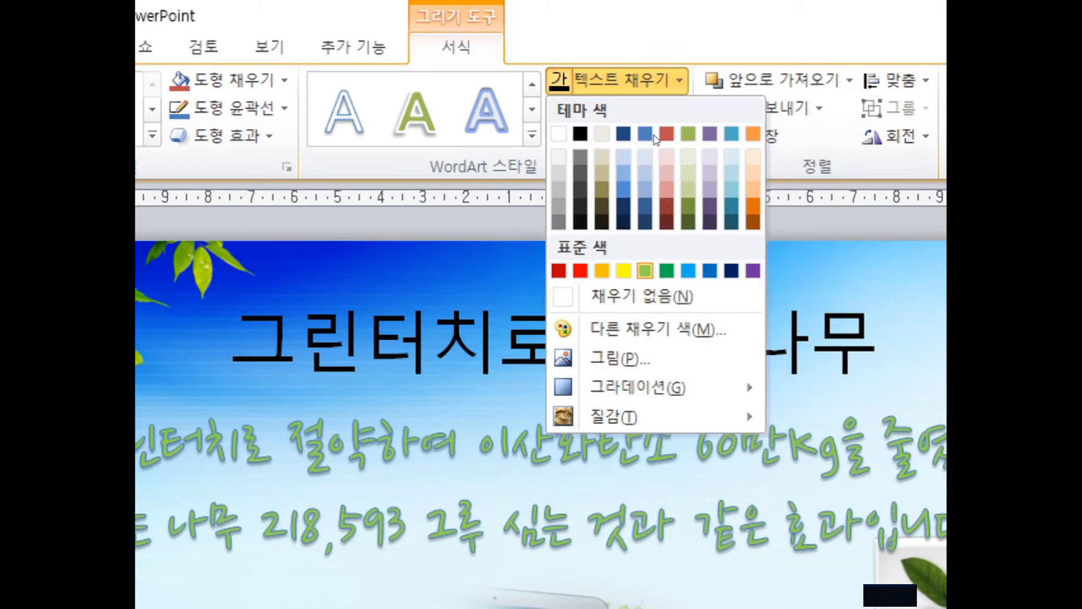
{"action": "left_click", "coordinate": [645, 271]}
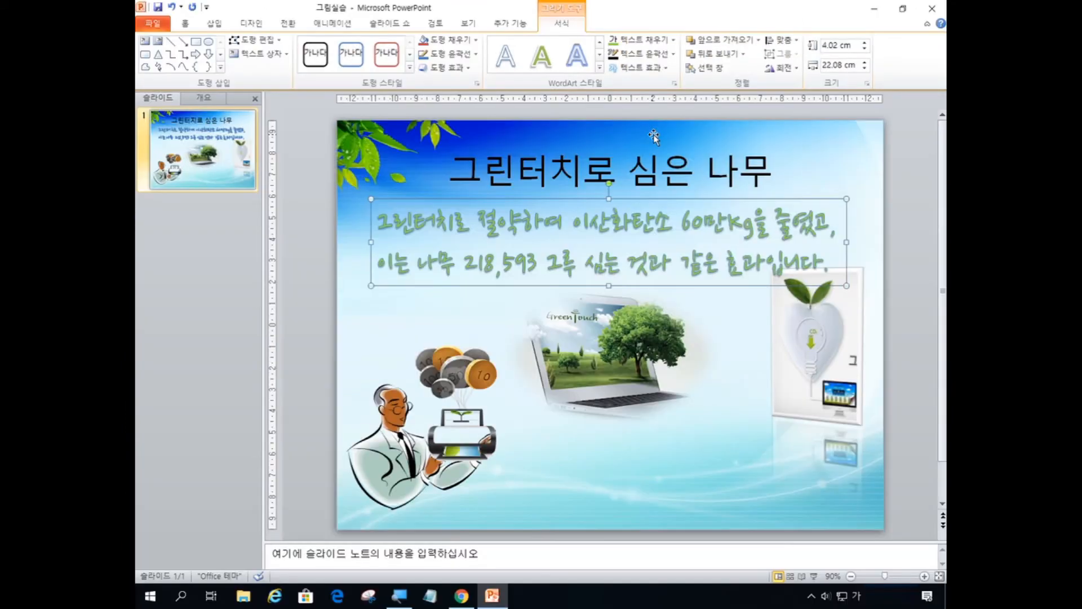
{"action": "left_click", "coordinate": [615, 466]}
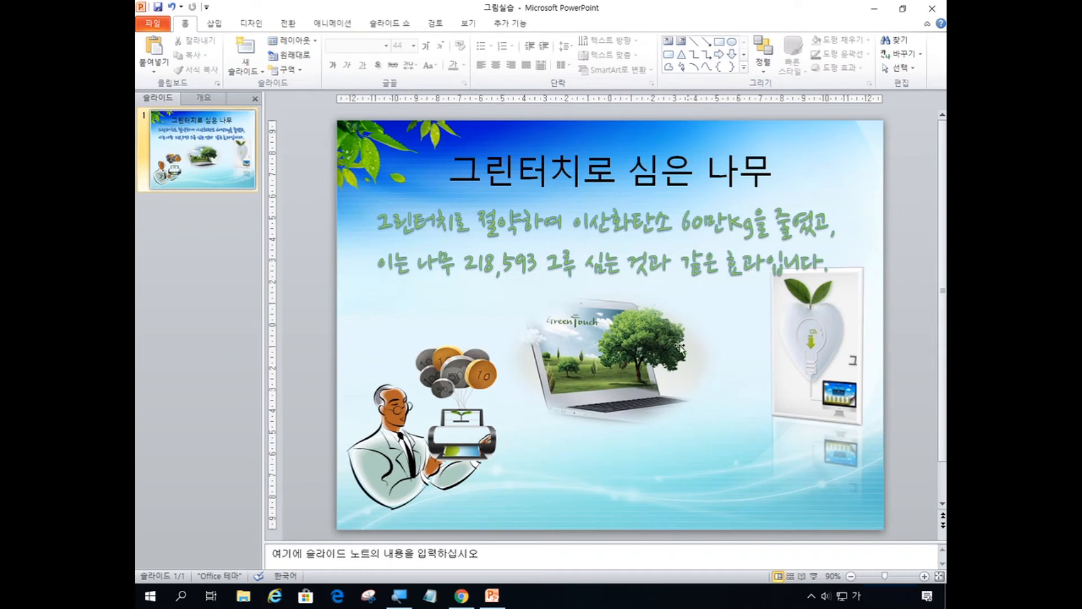
Colour the words "이산화탄소 60만Kg" in the first line of the text box standard red.
{"action": "left_click", "coordinate": [697, 239]}
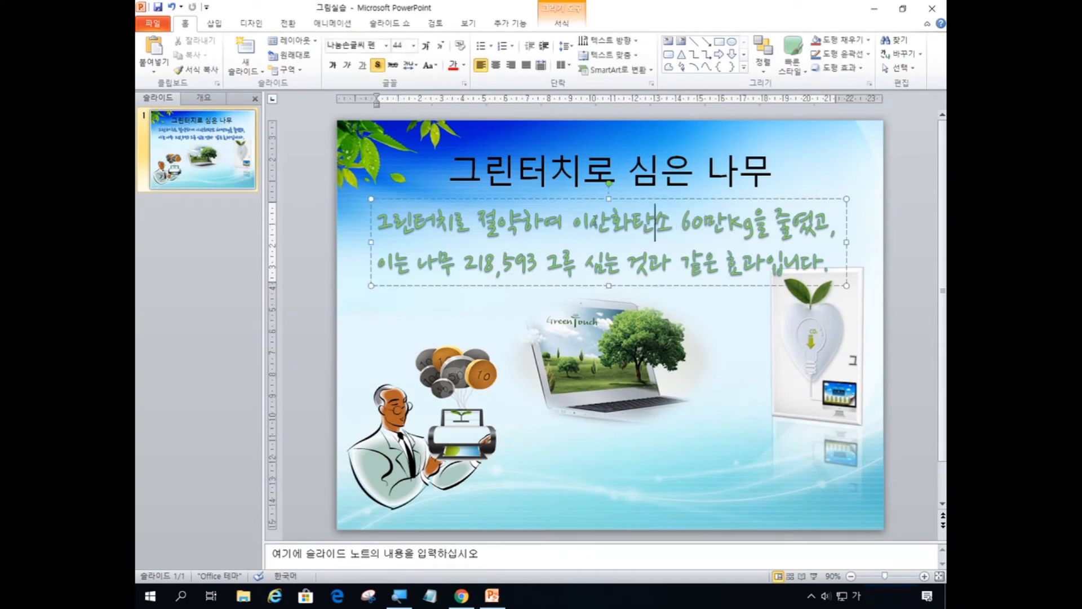
{"action": "left_click", "coordinate": [632, 225]}
{"action": "key", "text": "ctrl"}
{"action": "key", "text": "ctrl"}
{"action": "key", "text": "ctrl"}
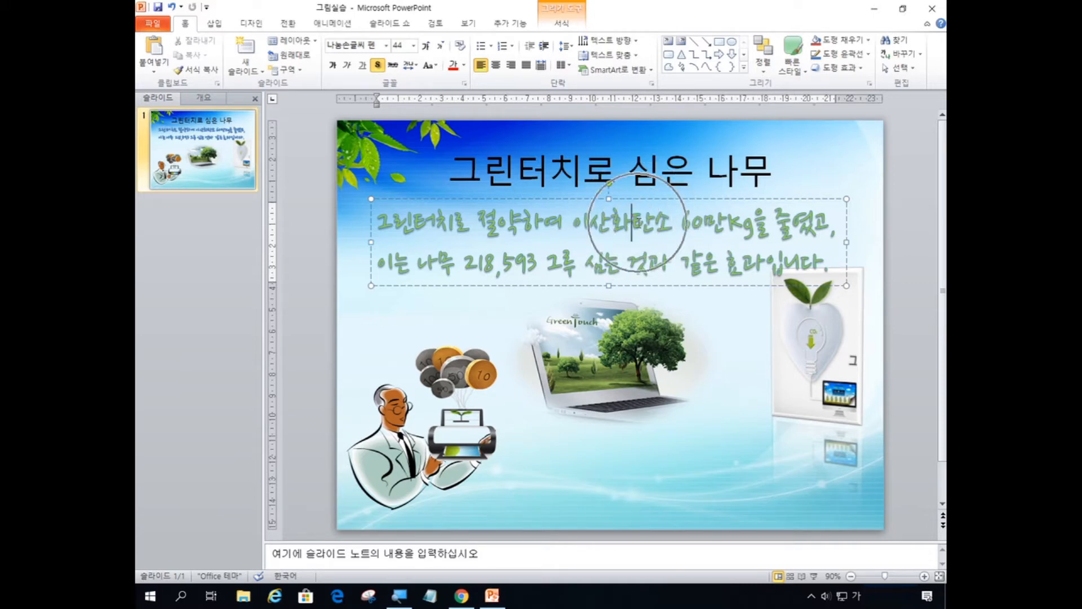
{"action": "key", "text": "ctrl"}
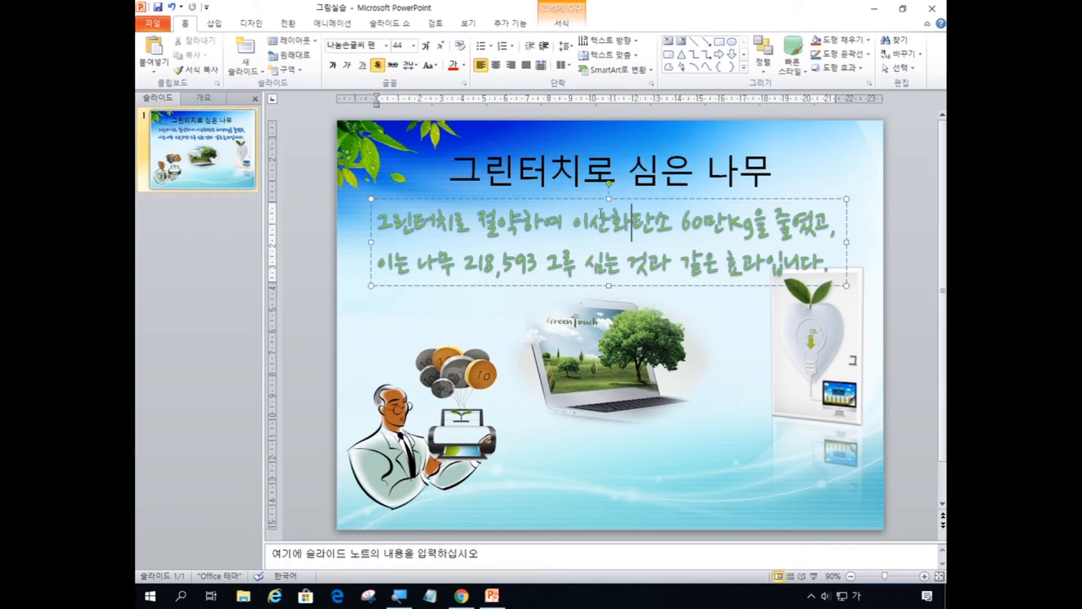
{"action": "left_click_drag", "start_coordinate": [573, 224], "coordinate": [747, 236]}
{"action": "key", "text": "ctrl"}
{"action": "key", "text": "ctrl"}
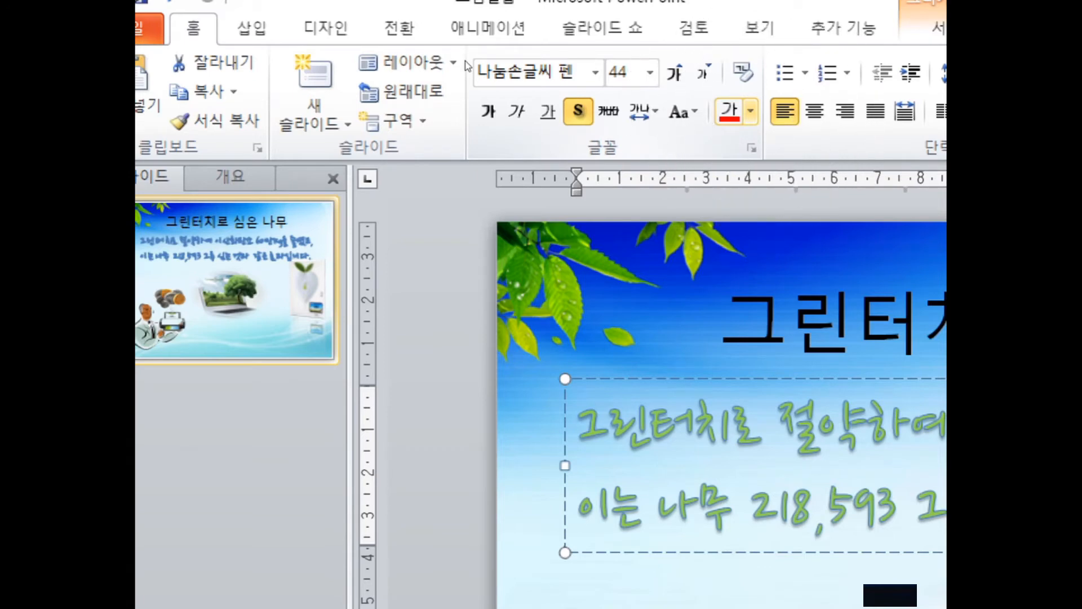
{"action": "left_click", "coordinate": [751, 111]}
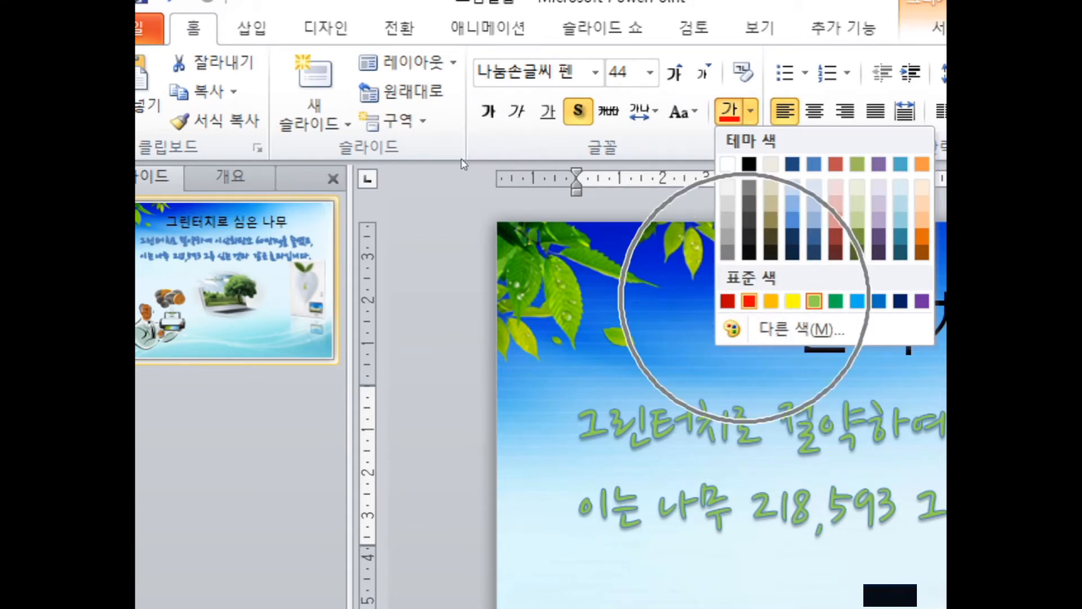
{"action": "key", "text": "Escape"}
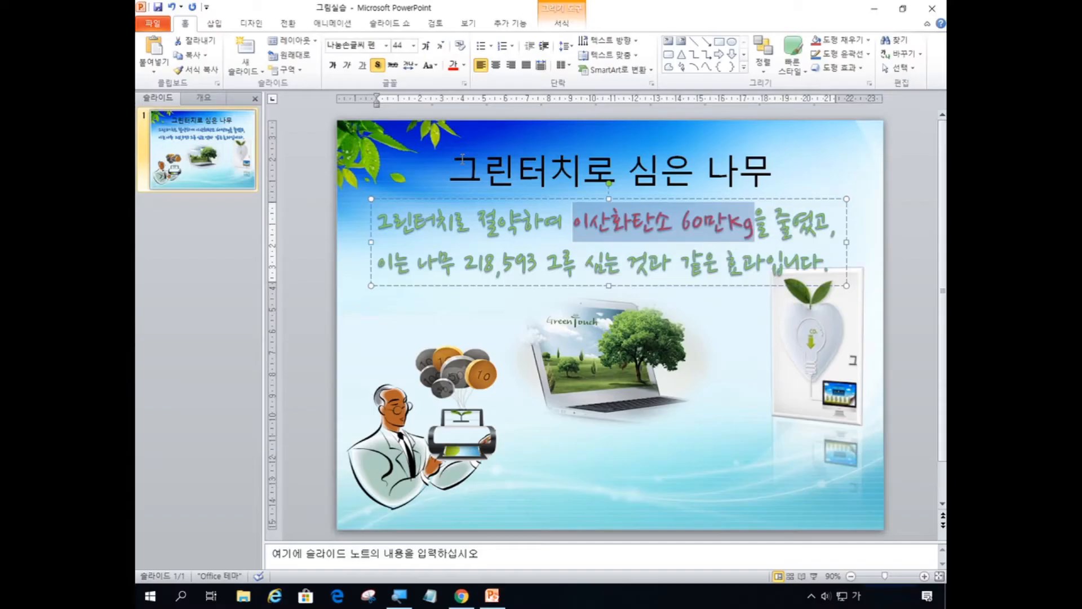
Colour the words "나무 218,593 그루" in the second line of the text box standard blue.
{"action": "left_click", "coordinate": [704, 233]}
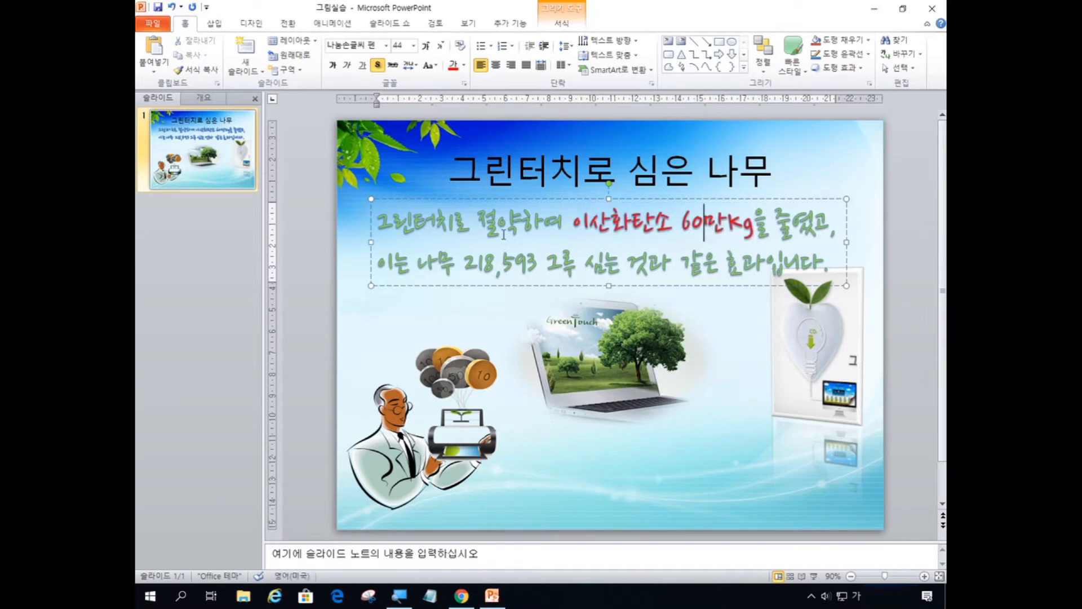
{"action": "left_click", "coordinate": [417, 263]}
{"action": "left_click_drag", "start_coordinate": [417, 263], "coordinate": [585, 264]}
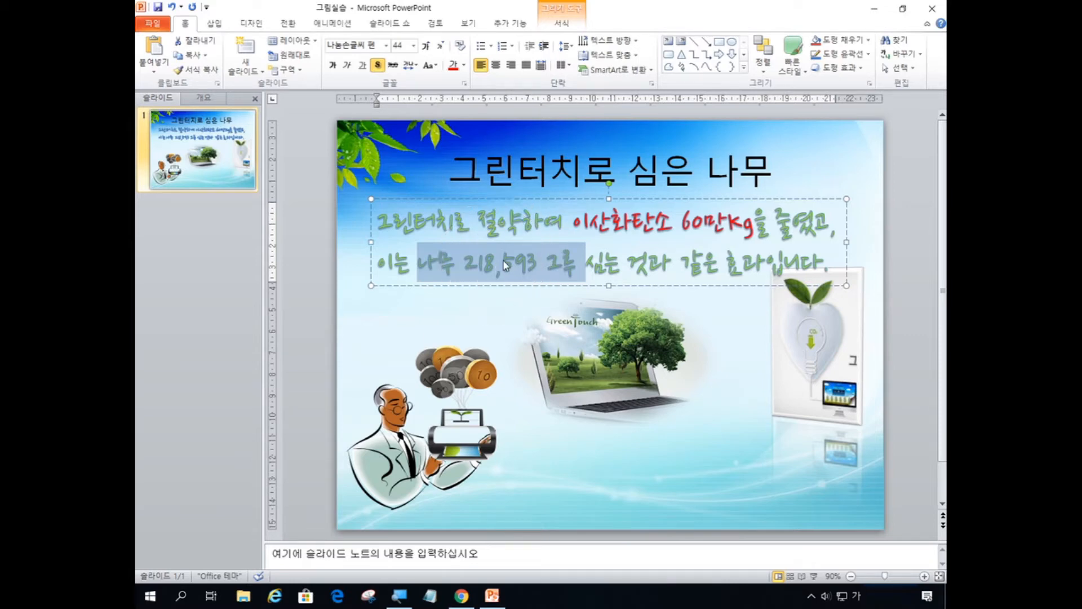
{"action": "key", "text": "ctrl"}
{"action": "key", "text": "ctrl"}
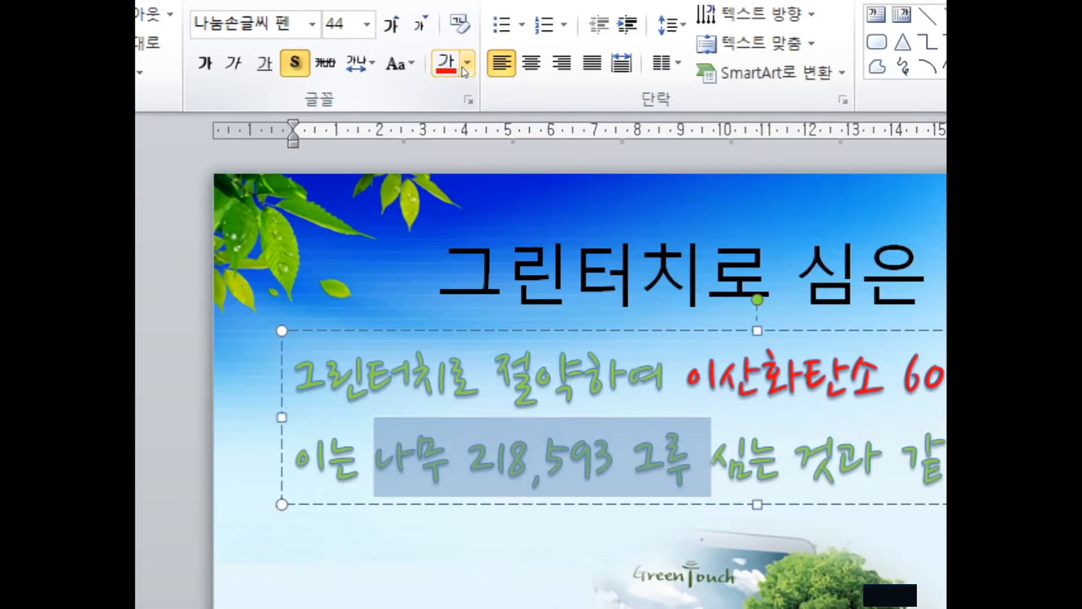
{"action": "key", "text": "ctrl"}
{"action": "key", "text": "ctrl"}
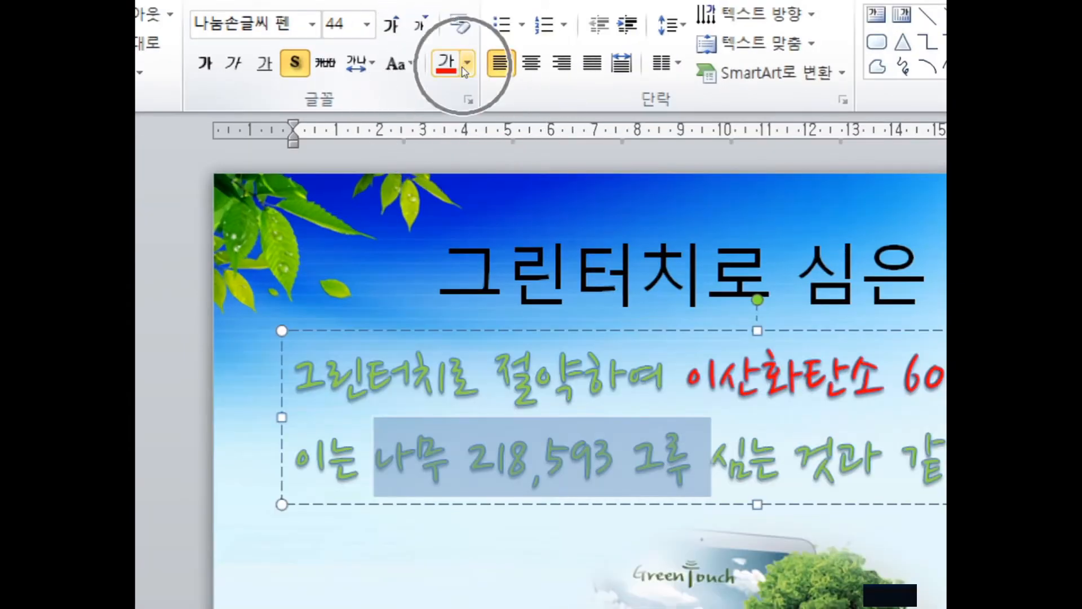
{"action": "key", "text": "ctrl"}
{"action": "key", "text": "ctrl"}
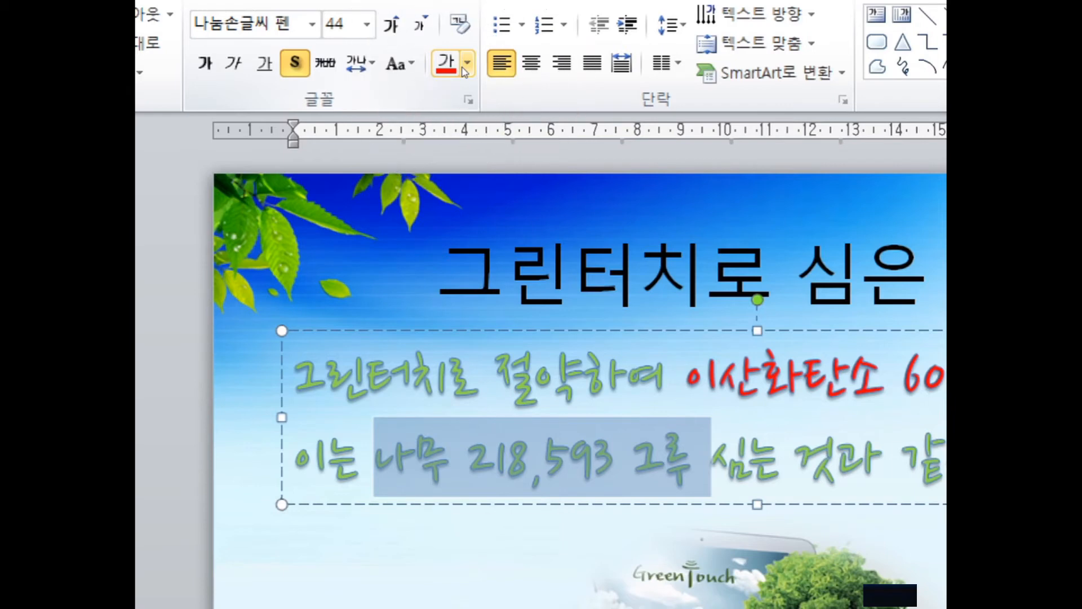
{"action": "left_click", "coordinate": [466, 63]}
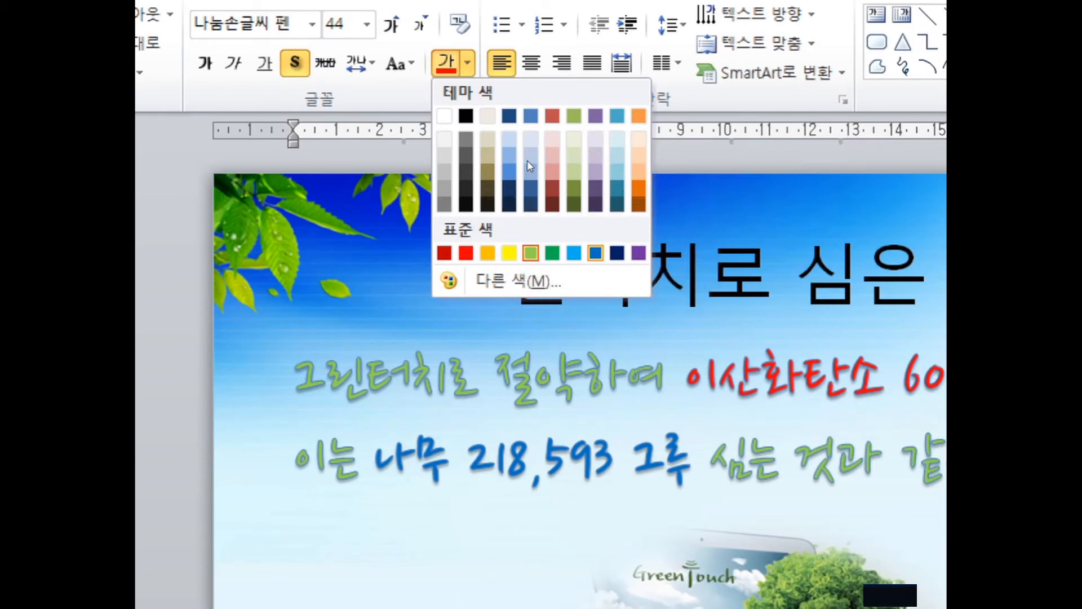
{"action": "left_click", "coordinate": [526, 161]}
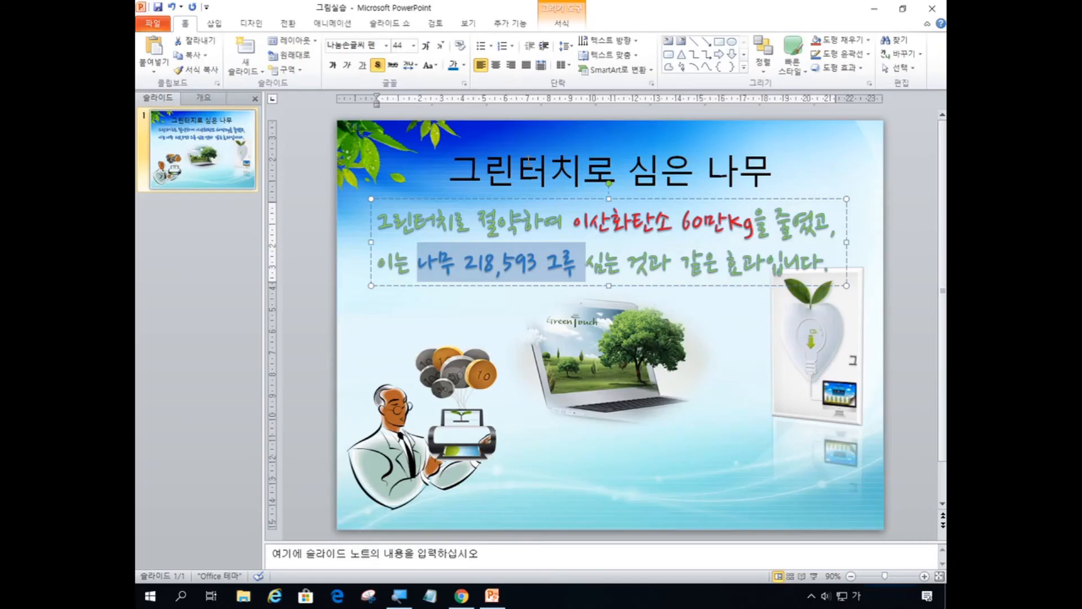
{"action": "left_click", "coordinate": [699, 228]}
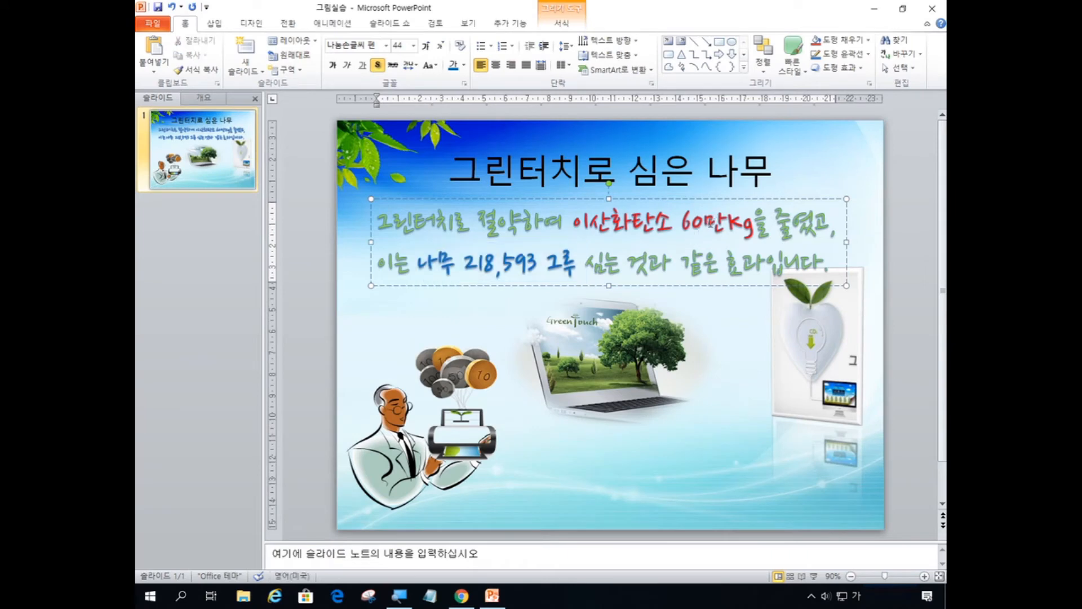
{"action": "left_click", "coordinate": [508, 272]}
{"action": "key", "text": "ctrl"}
{"action": "key", "text": "ctrl"}
{"action": "key", "text": "ctrl"}
{"action": "key", "text": "ctrl"}
{"action": "key", "text": "ctrl"}
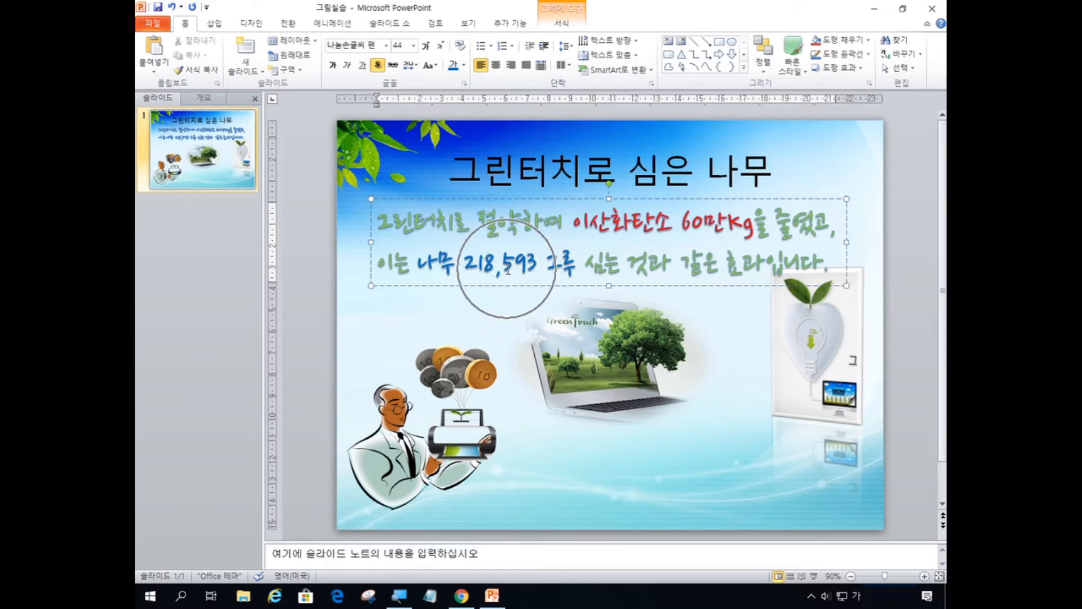
{"action": "key", "text": "ctrl"}
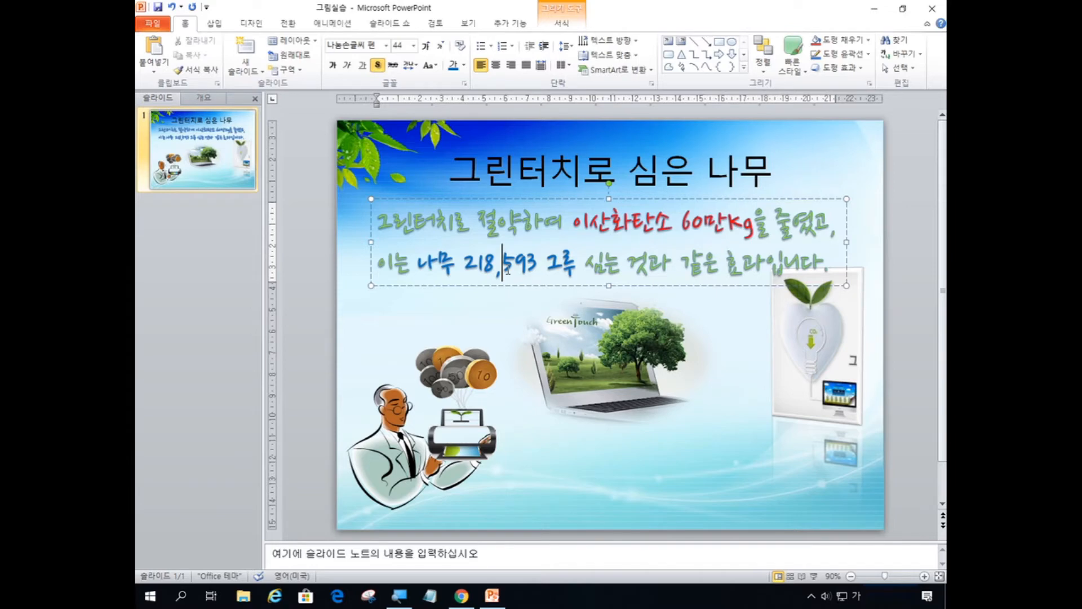
Enlarge the laptop picture to 9.51 cm high by 14.39 cm wide and move the leaf-and-bulb picture down, clear of the text.
{"action": "key", "text": "ctrl+z"}
{"action": "key", "text": "ctrl"}
{"action": "key", "text": "ctrl"}
{"action": "key", "text": "ctrl"}
{"action": "key", "text": "ctrl"}
{"action": "left_click_drag", "start_coordinate": [578, 385], "coordinate": [579, 386]}
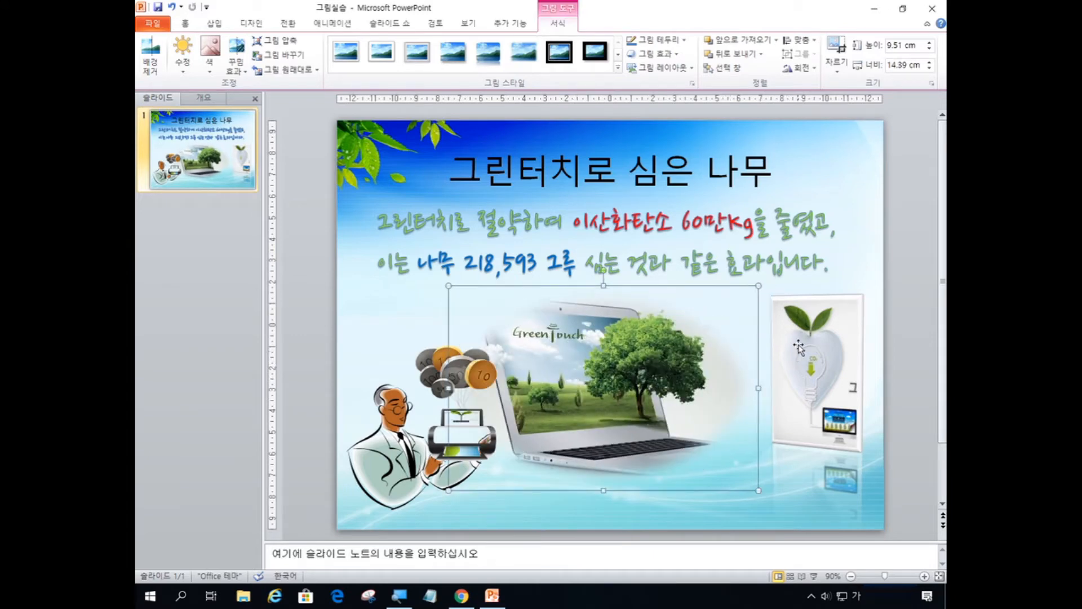
{"action": "key", "text": "ctrl"}
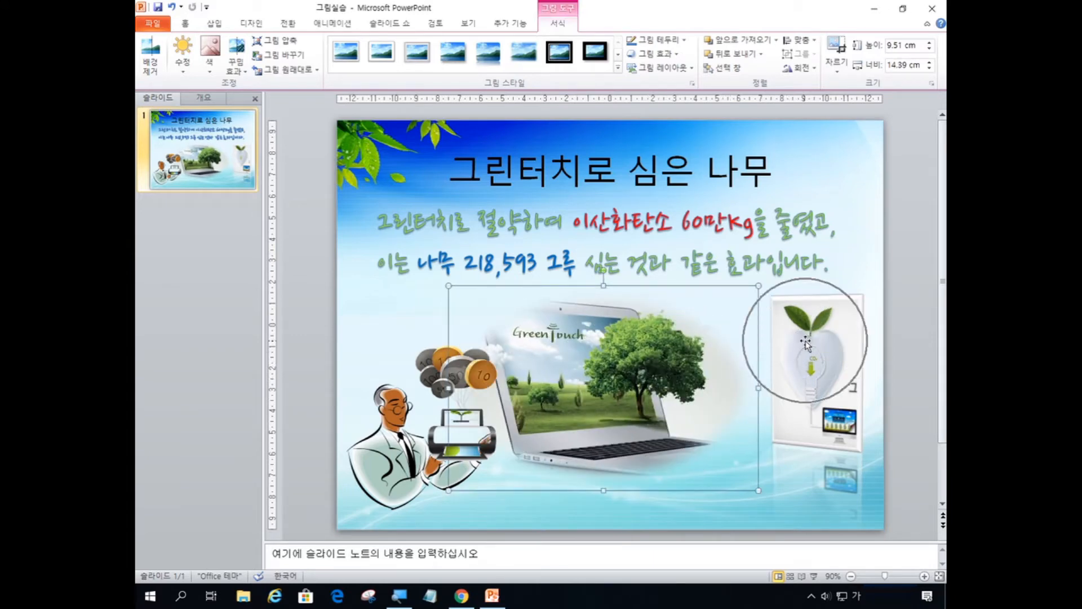
Deselect the laptop picture, switch to Internet Explorer and open the Pixlr Editor at pixlr.com/editor.
{"action": "key", "text": "ctrl"}
{"action": "key", "text": "ctrl"}
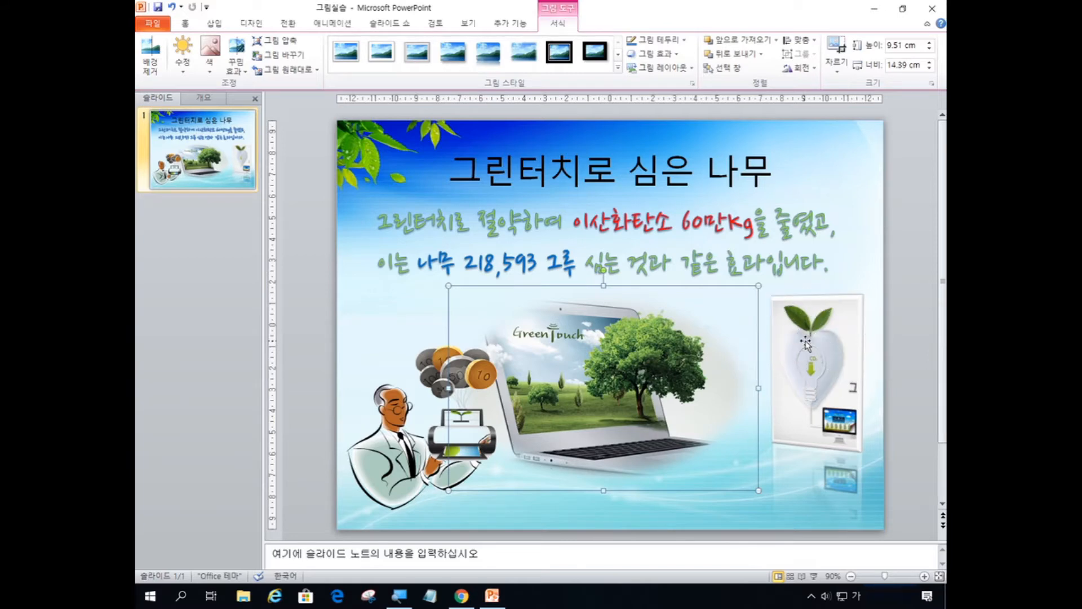
{"action": "left_click", "coordinate": [806, 343]}
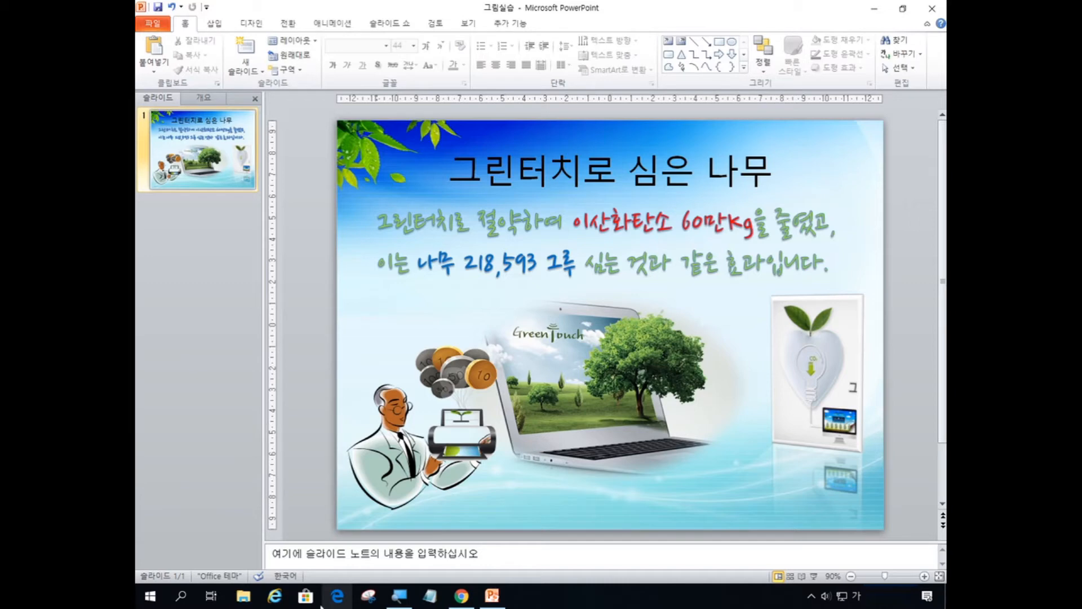
{"action": "key", "text": "ctrl"}
{"action": "key", "text": "ctrl"}
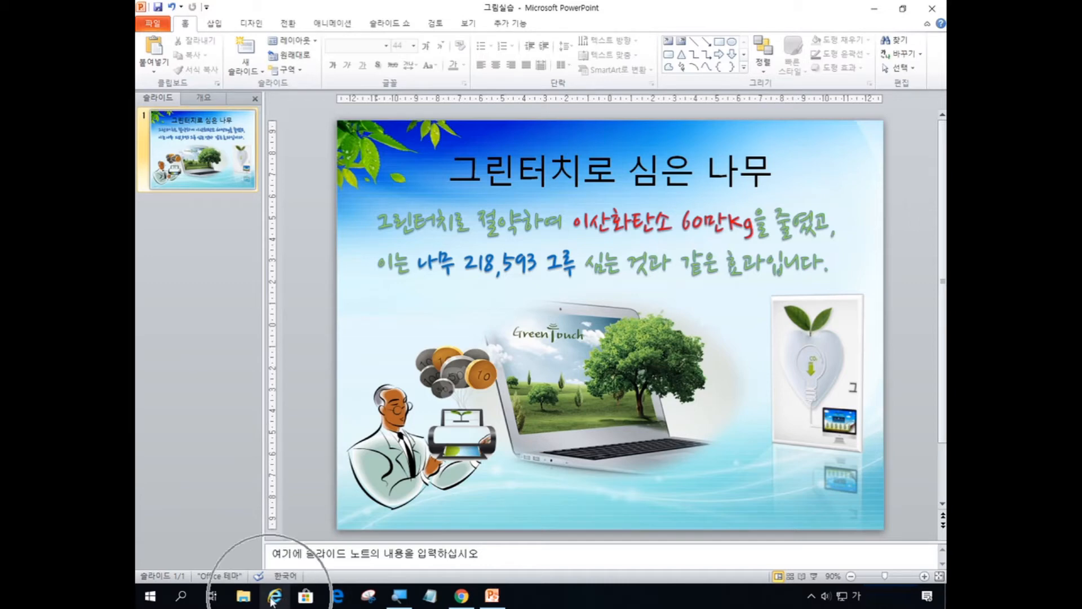
{"action": "left_click", "coordinate": [272, 596]}
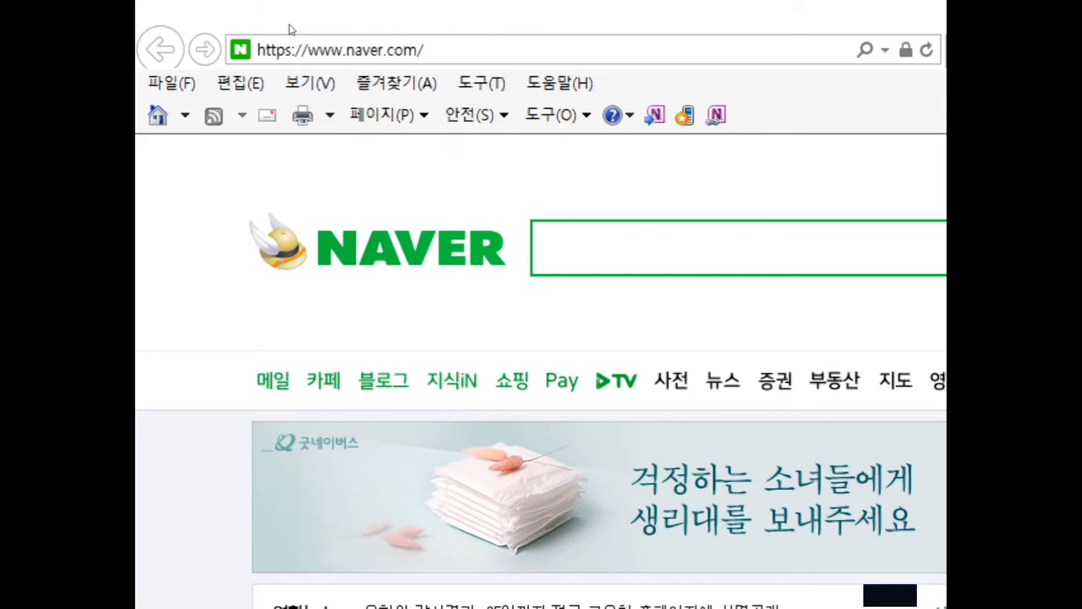
{"action": "left_click", "coordinate": [290, 25]}
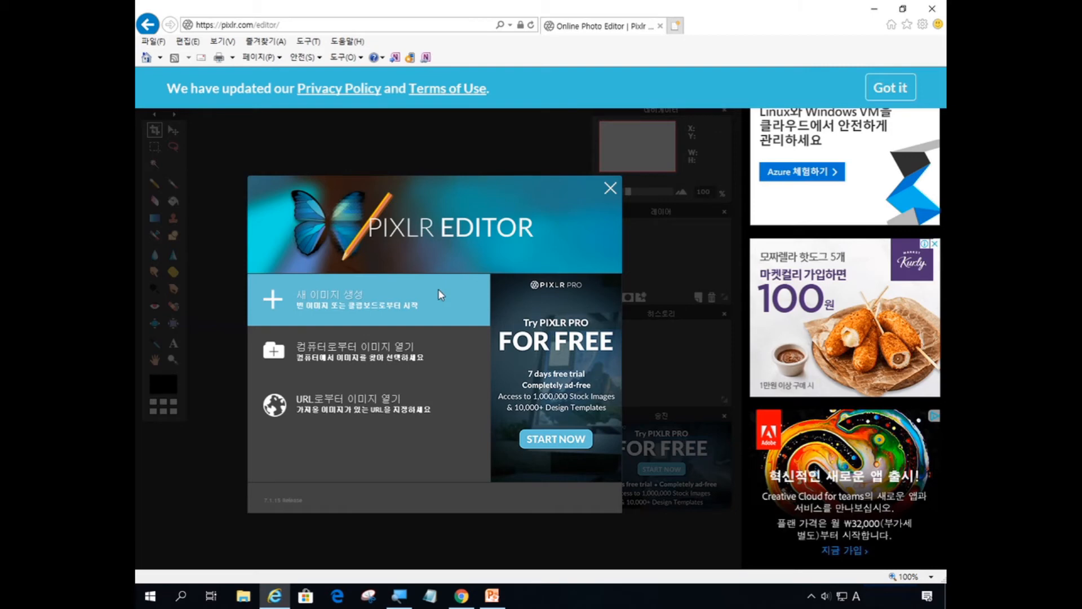
Start opening an image from the computer and browse on drive F: to the folder 10월 파워포인트 > 4장 > 예제.
{"action": "left_click", "coordinate": [382, 363]}
{"action": "left_click", "coordinate": [381, 363]}
{"action": "left_click", "coordinate": [381, 364]}
{"action": "left_click", "coordinate": [382, 364]}
{"action": "left_click", "coordinate": [382, 364]}
{"action": "left_click", "coordinate": [382, 364]}
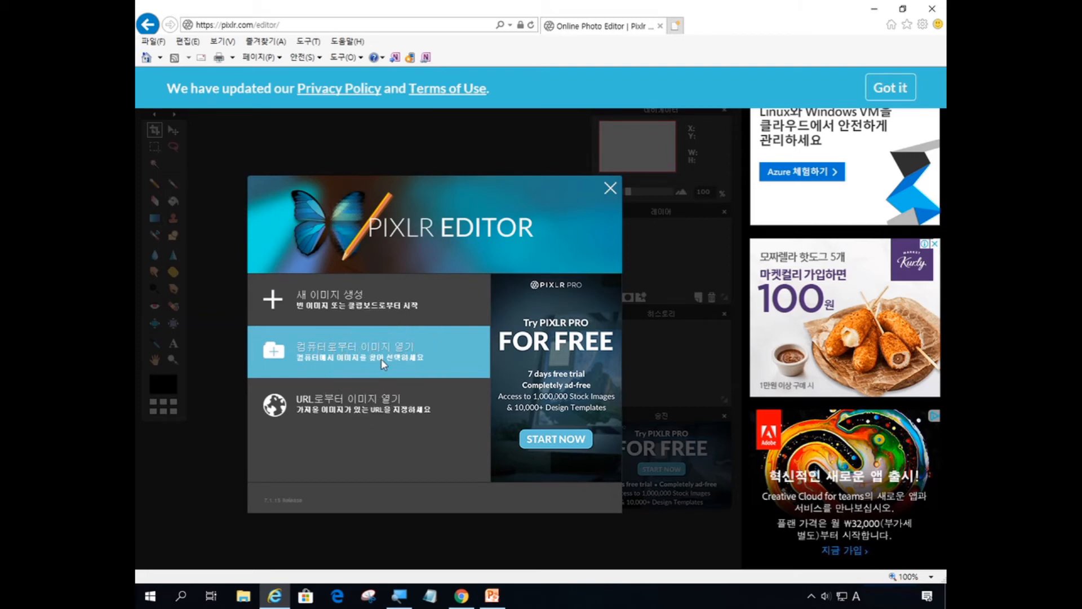
{"action": "left_click", "coordinate": [382, 364]}
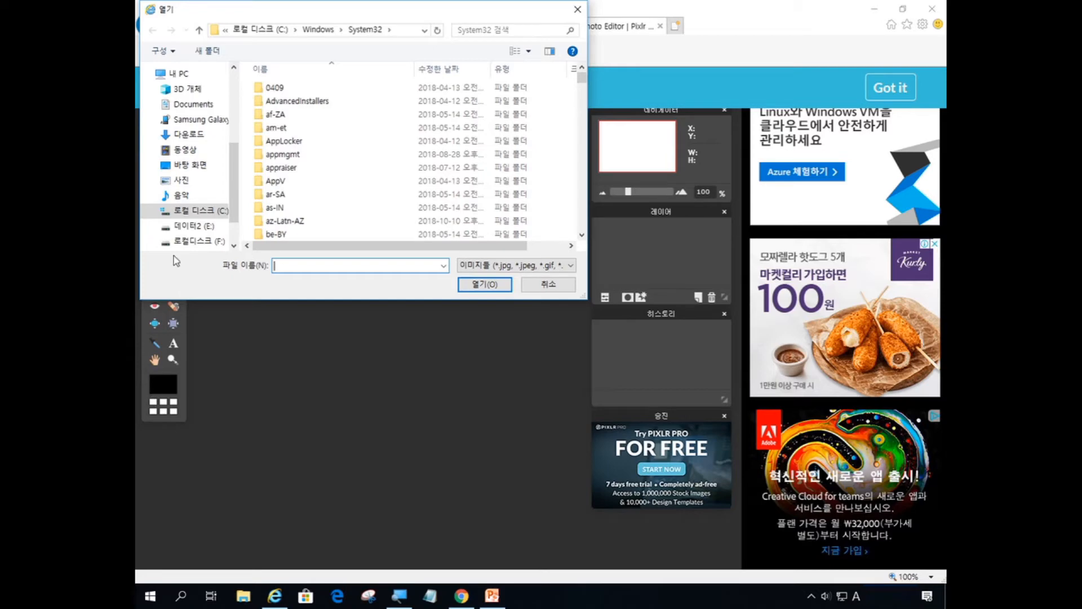
{"action": "left_click", "coordinate": [212, 247]}
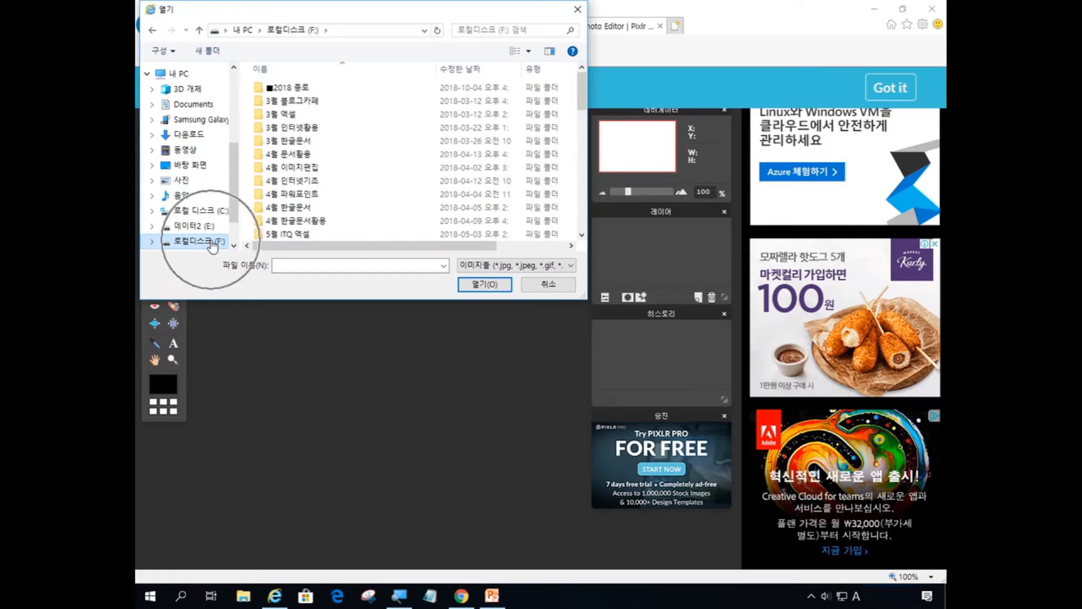
{"action": "scroll", "coordinate": [301, 163], "scroll_direction": "down", "scroll_amount": 12}
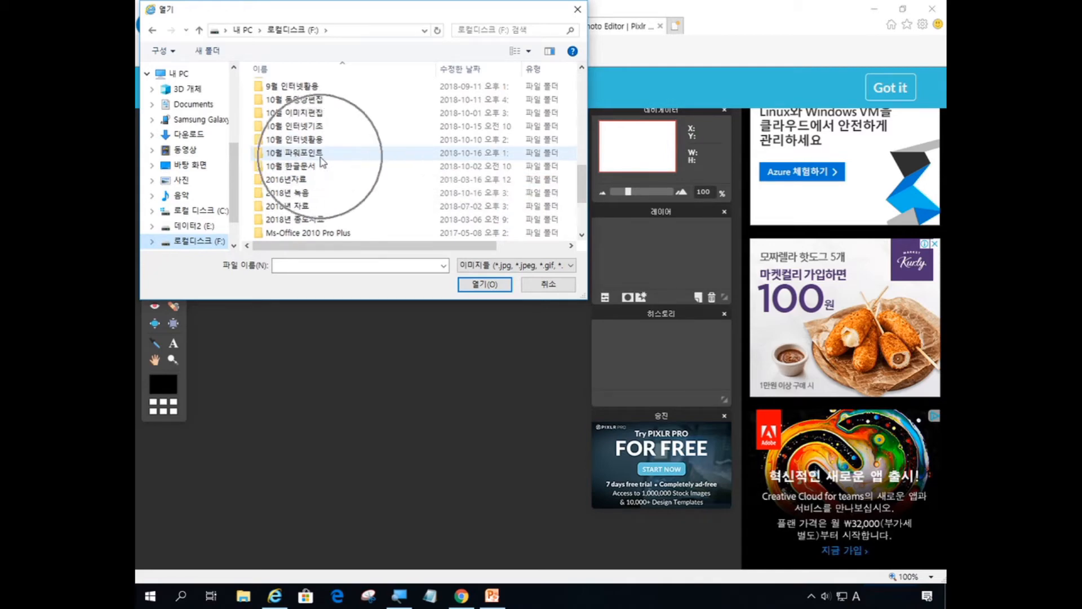
{"action": "double_click", "coordinate": [321, 159]}
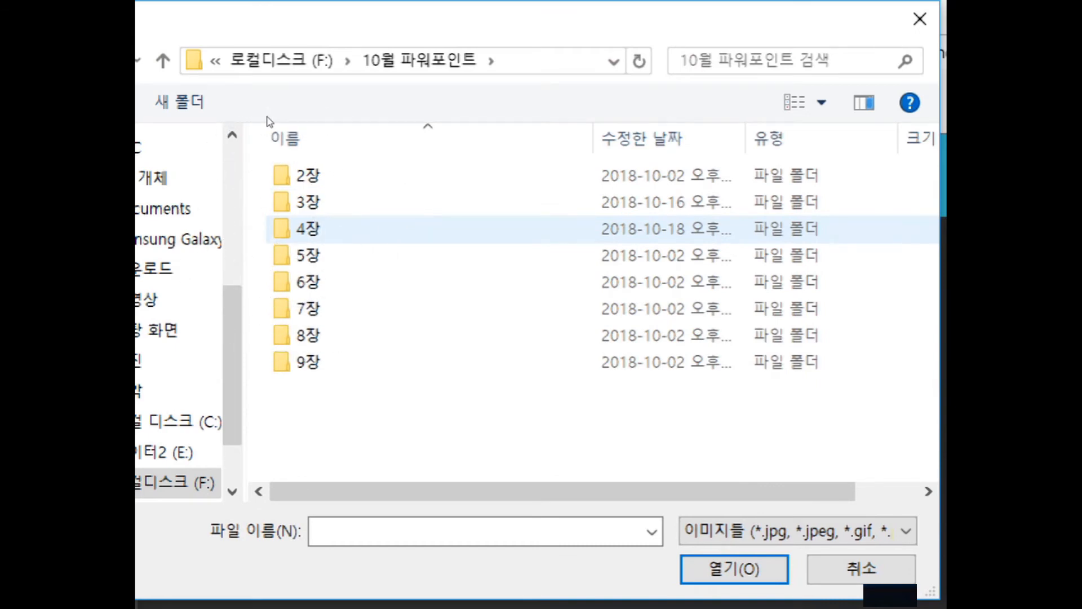
{"action": "double_click", "coordinate": [309, 229]}
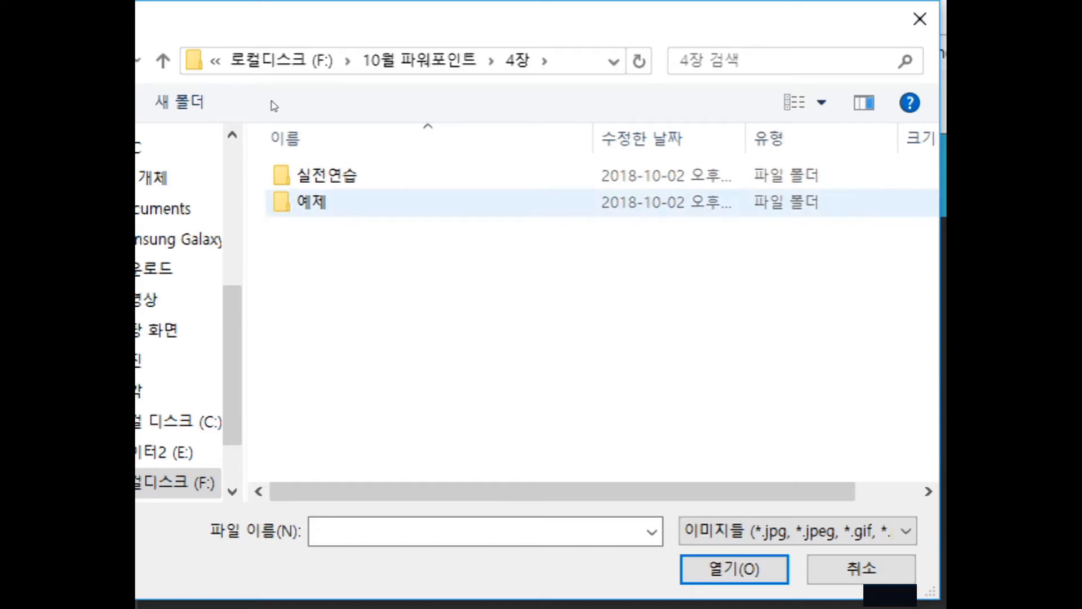
{"action": "key", "text": "ctrl"}
{"action": "key", "text": "ctrl"}
{"action": "key", "text": "ctrl"}
{"action": "double_click", "coordinate": [306, 201]}
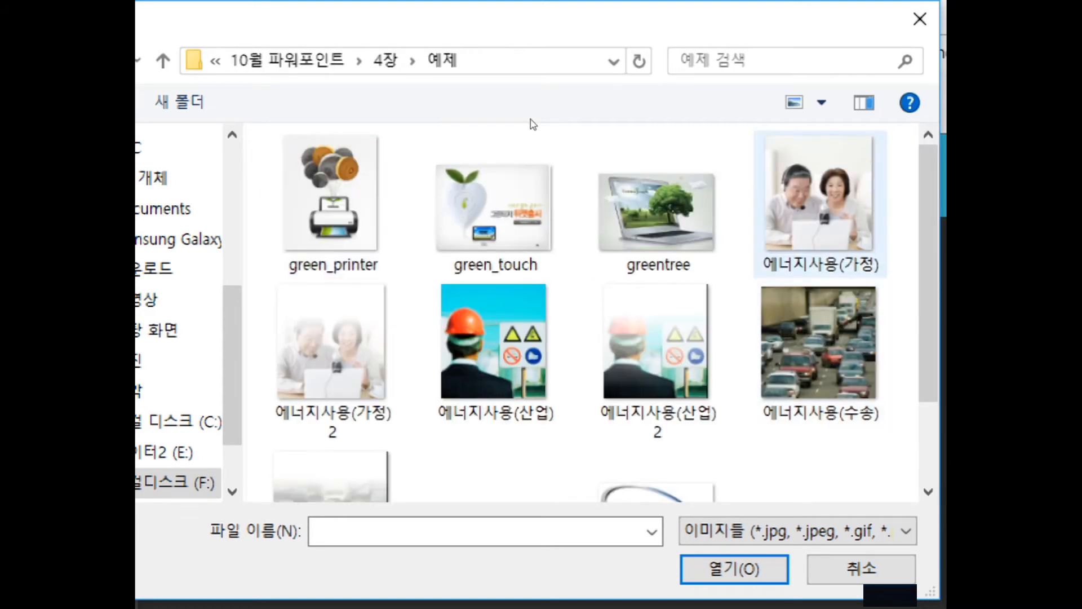
Open the image 에너지사용(가정) from the 예제 folder.
{"action": "key", "text": "ctrl"}
{"action": "key", "text": "ctrl"}
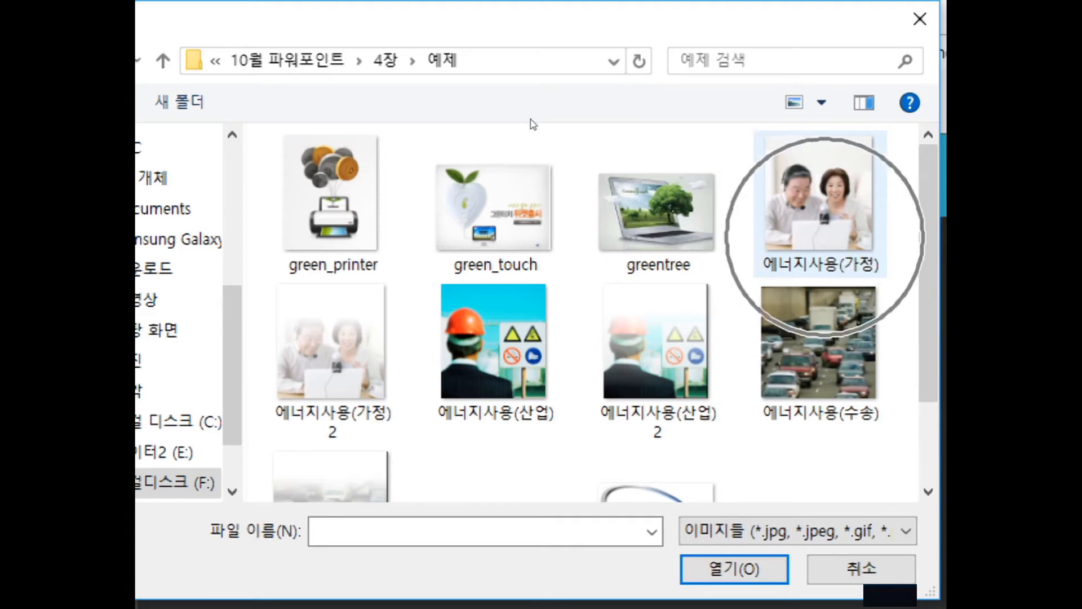
{"action": "key", "text": "ctrl"}
{"action": "key", "text": "ctrl"}
{"action": "key", "text": "ctrl"}
{"action": "key", "text": "ctrl"}
{"action": "key", "text": "ctrl"}
{"action": "key", "text": "ctrl"}
{"action": "left_click", "coordinate": [821, 203]}
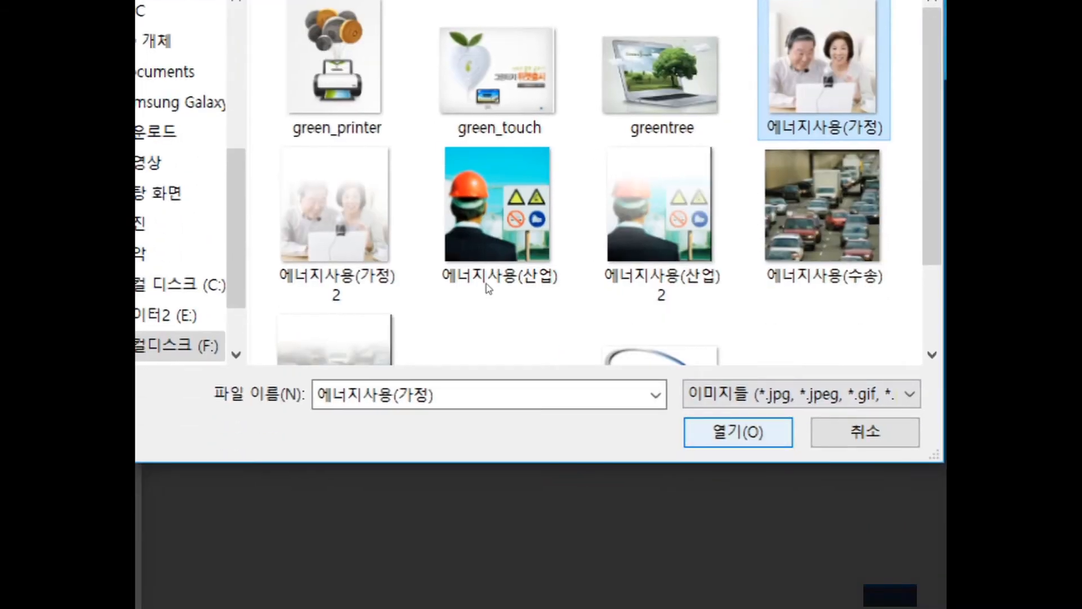
{"action": "key", "text": "ctrl"}
{"action": "key", "text": "ctrl"}
{"action": "key", "text": "ctrl"}
{"action": "key", "text": "ctrl"}
{"action": "key", "text": "Return"}
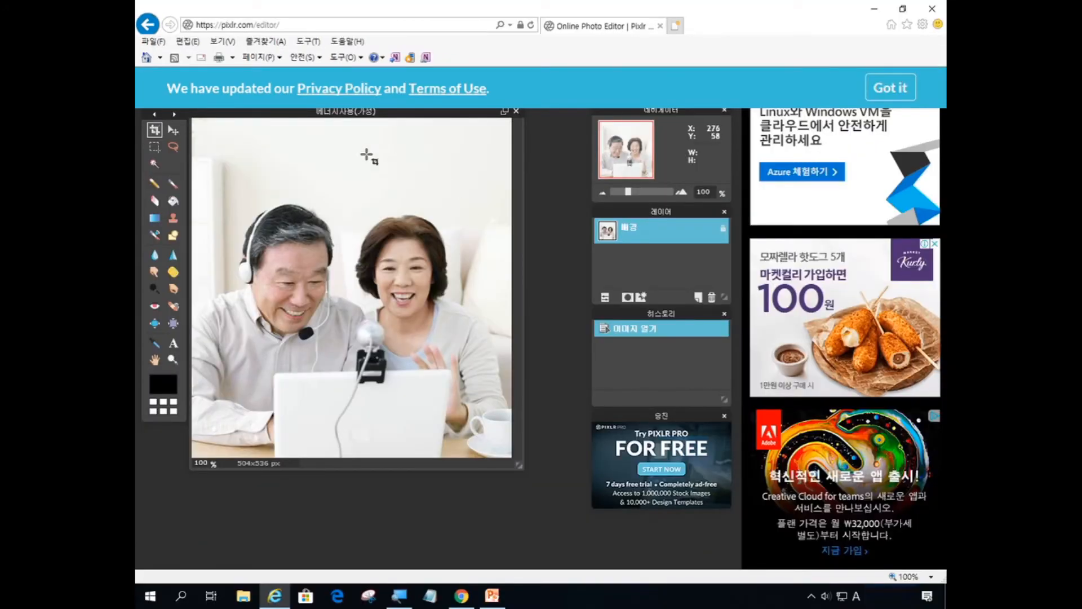
Move the image window slightly down in the workspace and dismiss the privacy policy banner.
{"action": "left_click_drag", "start_coordinate": [381, 121], "coordinate": [390, 134]}
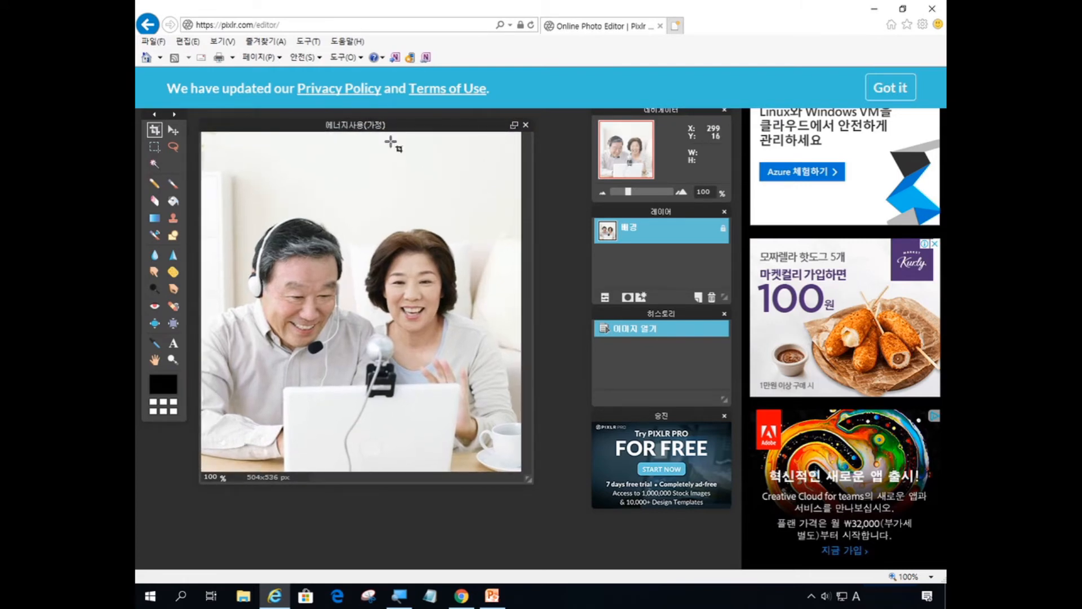
{"action": "left_click", "coordinate": [391, 141]}
{"action": "left_click", "coordinate": [390, 141]}
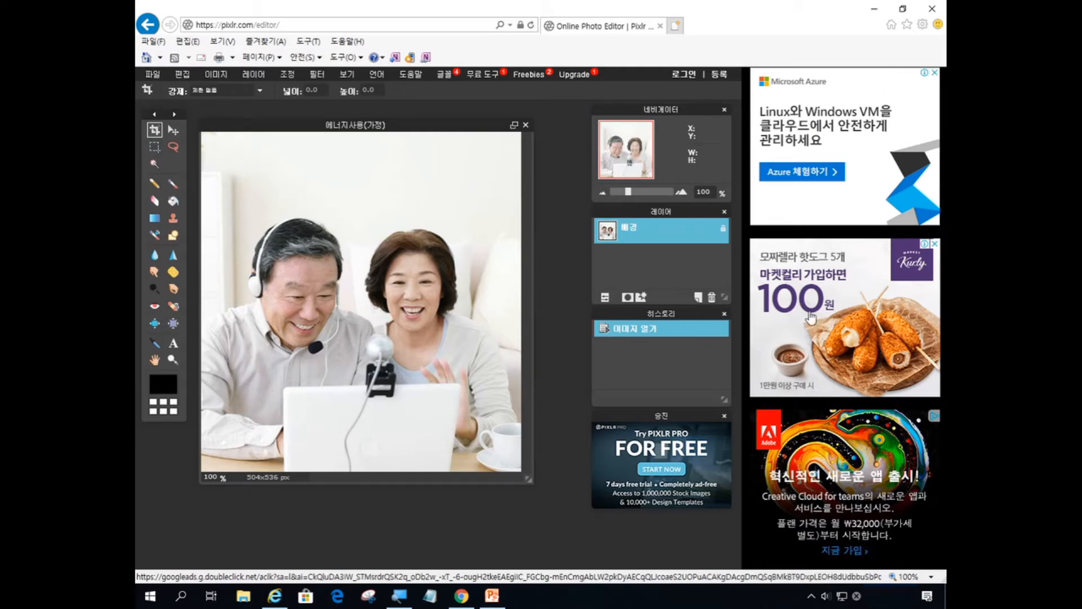
Add a new layer above the background and set the Gradient tool to the white-to-transparent preset.
{"action": "left_click", "coordinate": [698, 297]}
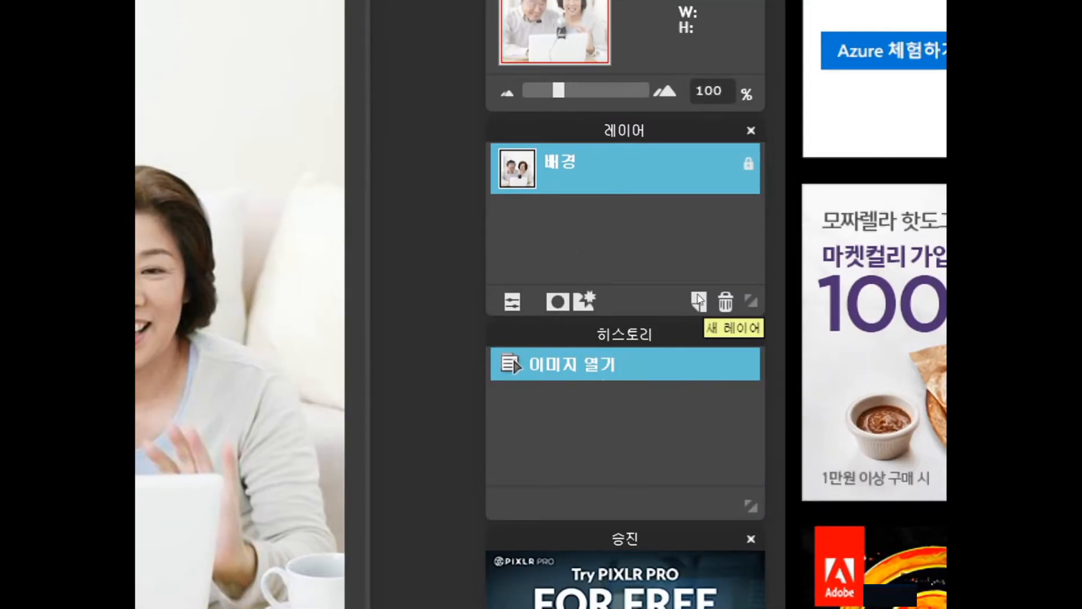
{"action": "left_click", "coordinate": [699, 300]}
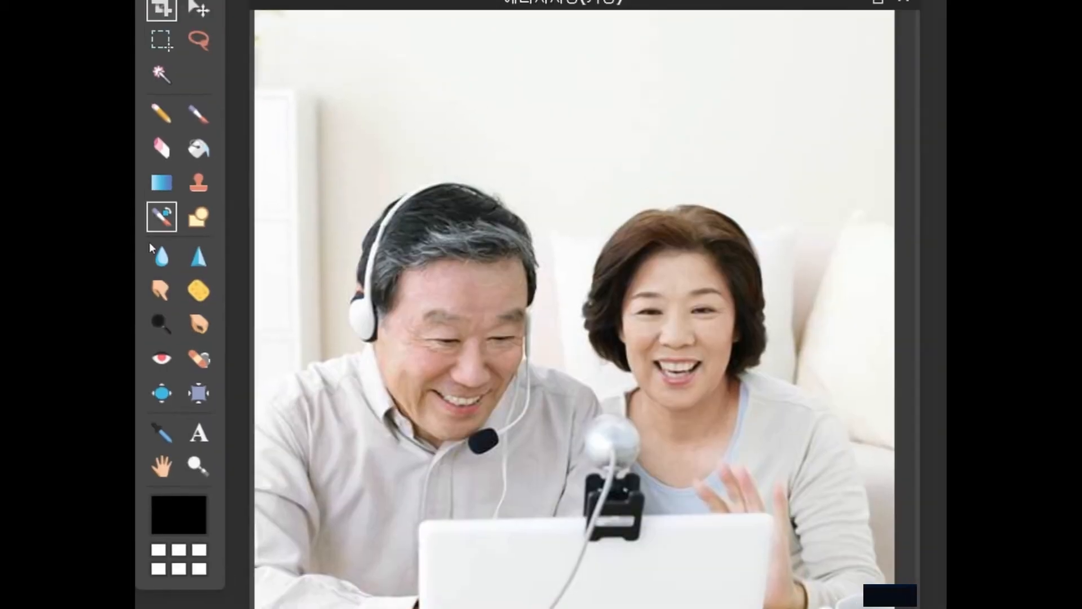
{"action": "left_click", "coordinate": [170, 161]}
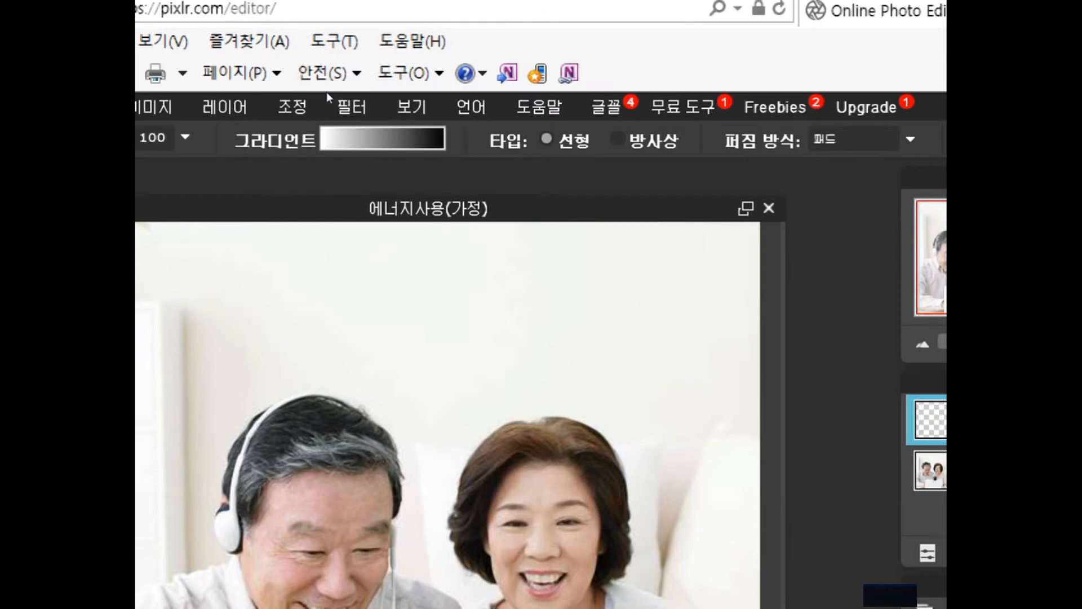
{"action": "left_click", "coordinate": [382, 138]}
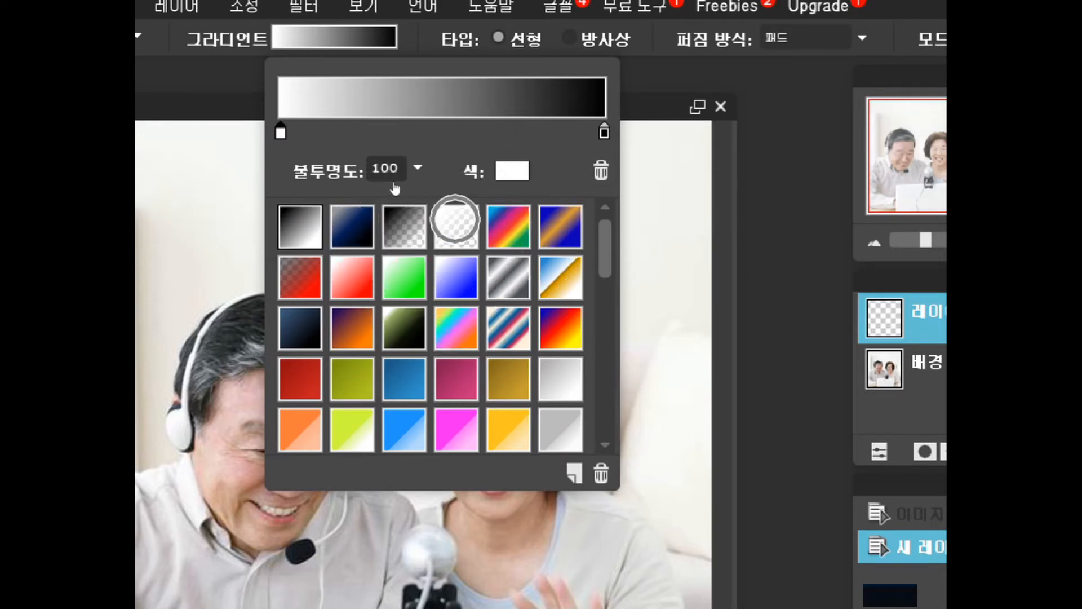
{"action": "left_click", "coordinate": [456, 226]}
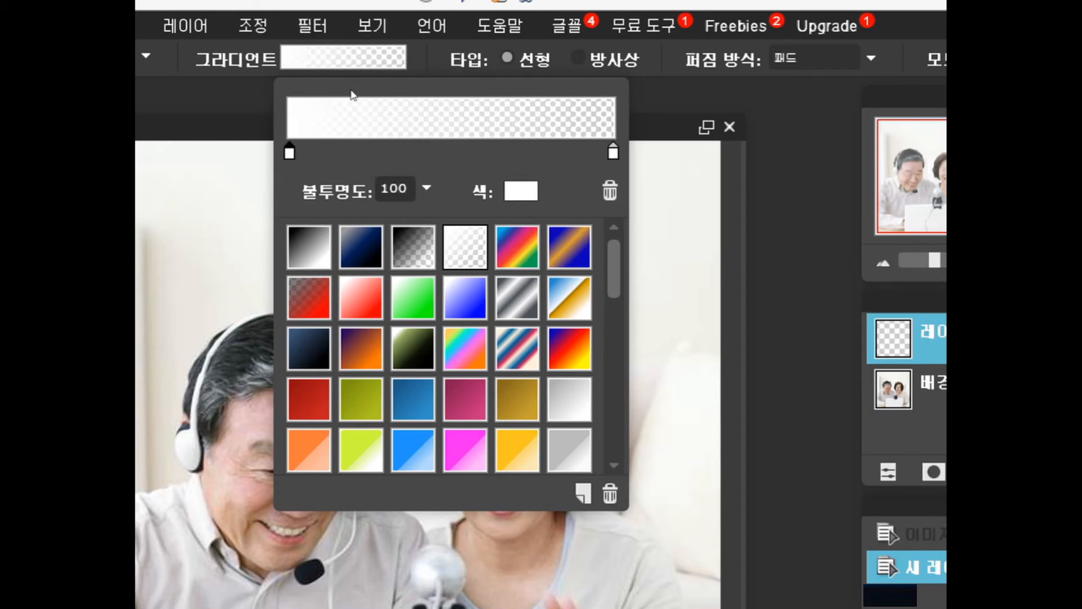
{"action": "left_click", "coordinate": [351, 91]}
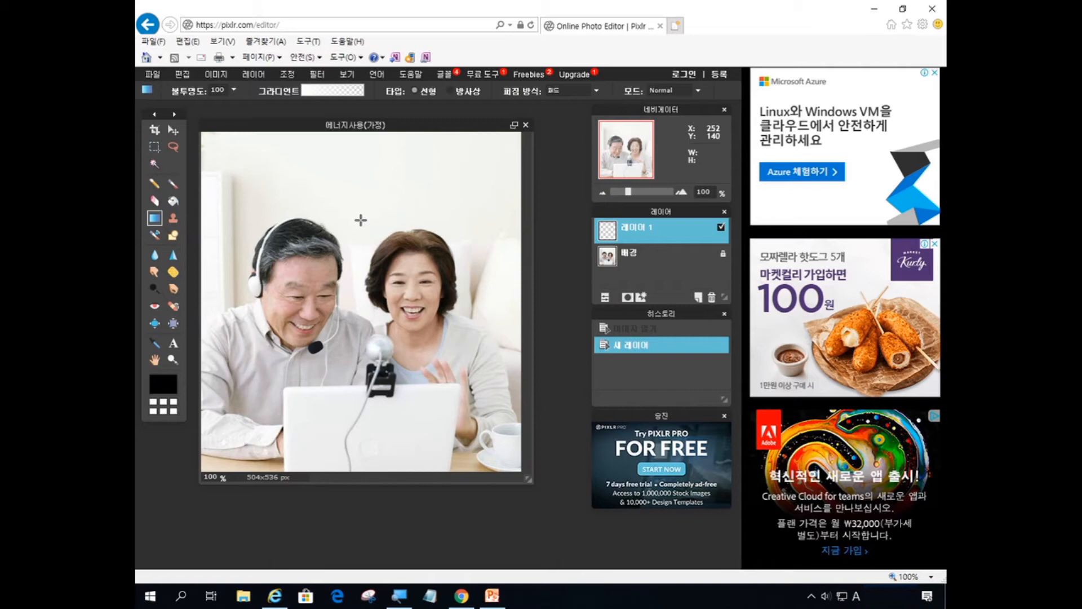
Draw a vertical linear gradient on the new layer, from between the couple's heads down to the webcam, to fade the upper part to white.
{"action": "left_click", "coordinate": [360, 220]}
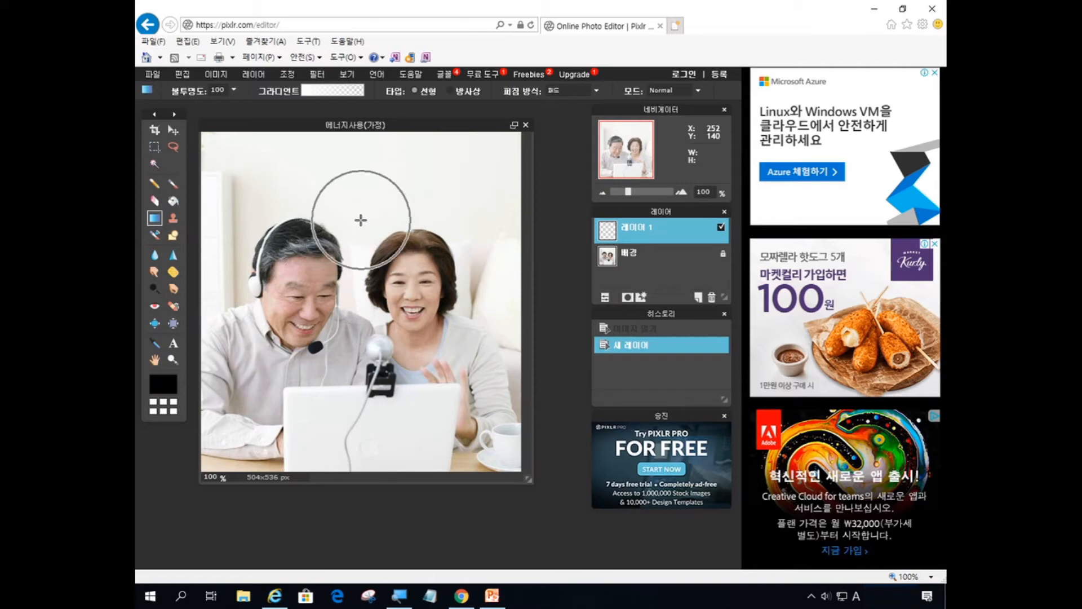
{"action": "left_click", "coordinate": [361, 220]}
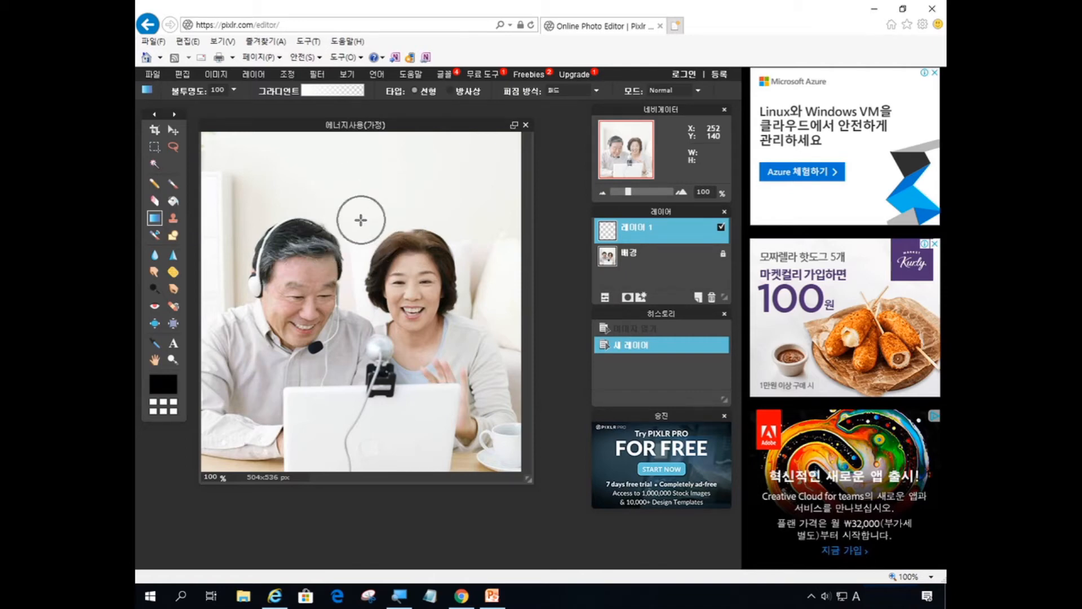
{"action": "left_click_drag", "start_coordinate": [361, 220], "coordinate": [362, 376]}
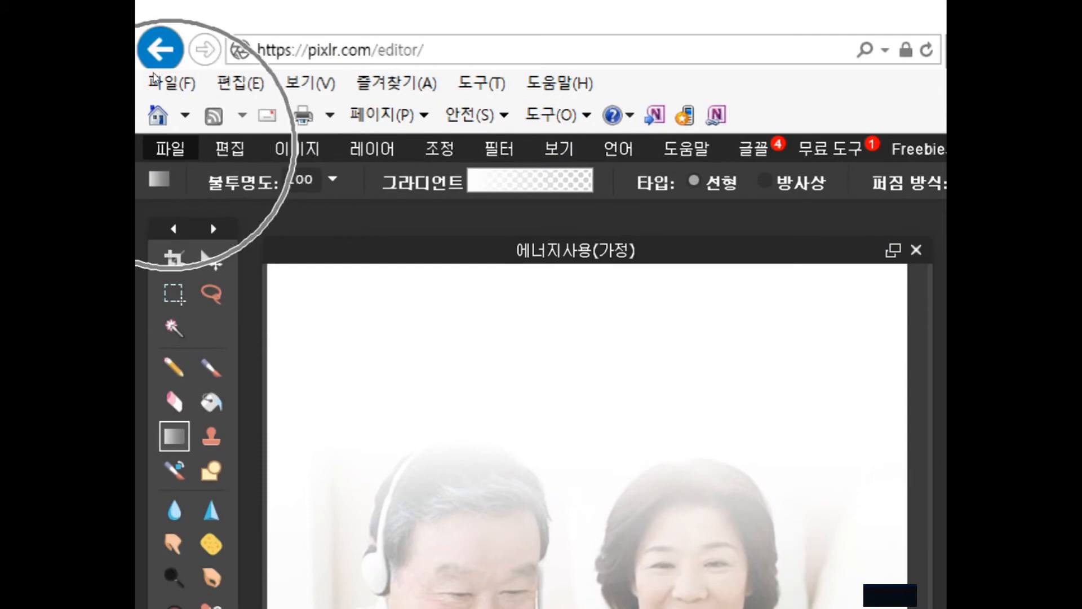
Start saving the faded image as a JPEG with the quality set to 100.
{"action": "left_click", "coordinate": [169, 148]}
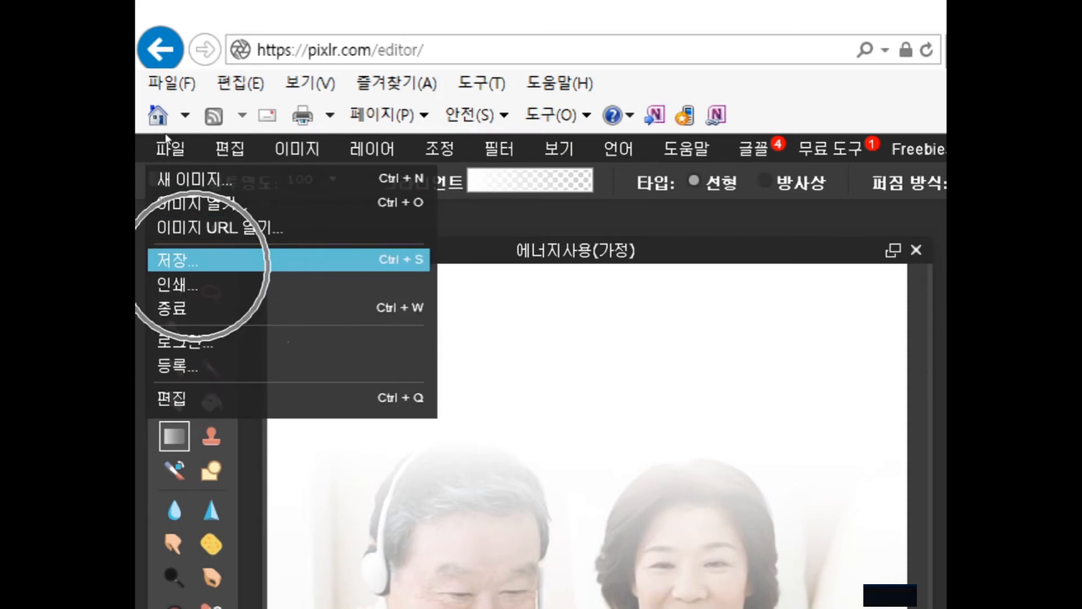
{"action": "key", "text": "Return"}
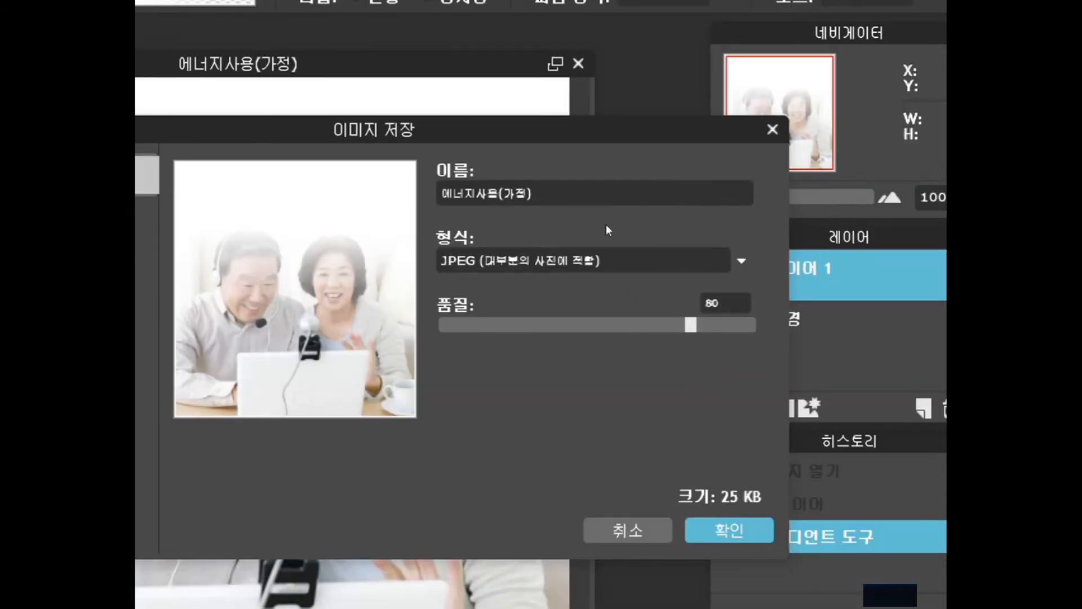
{"action": "left_click_drag", "start_coordinate": [690, 325], "coordinate": [755, 325]}
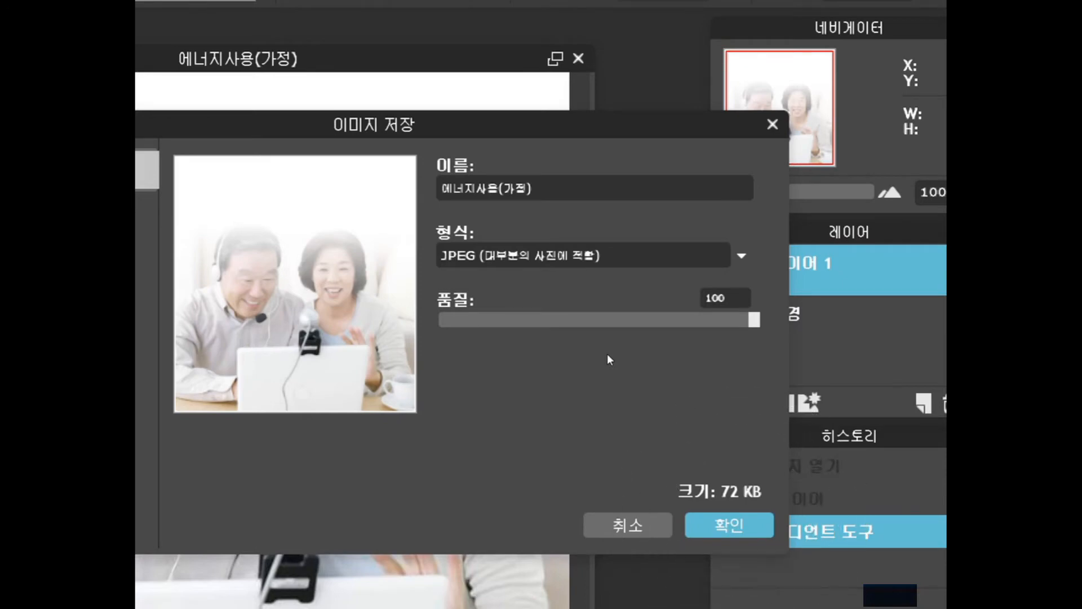
{"action": "key", "text": "Return"}
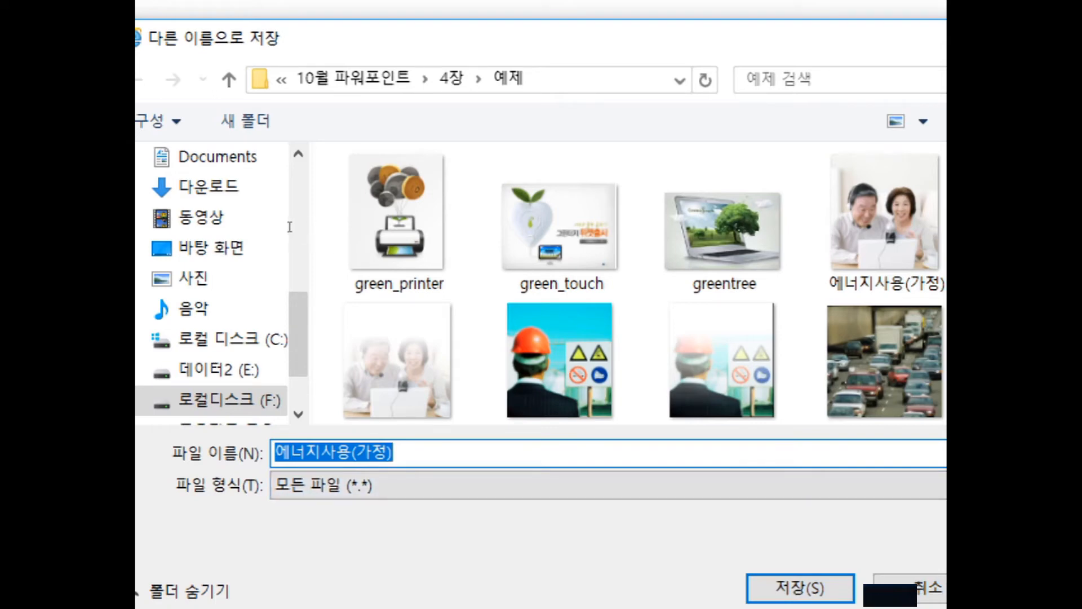
Save the file as 에너지사용2(가정) in the 예제 folder, then close the browser and return to PowerPoint.
{"action": "key", "text": "Right"}
{"action": "key", "text": "Left"}
{"action": "key", "text": "Left"}
{"action": "key", "text": "Left"}
{"action": "key", "text": "Left"}
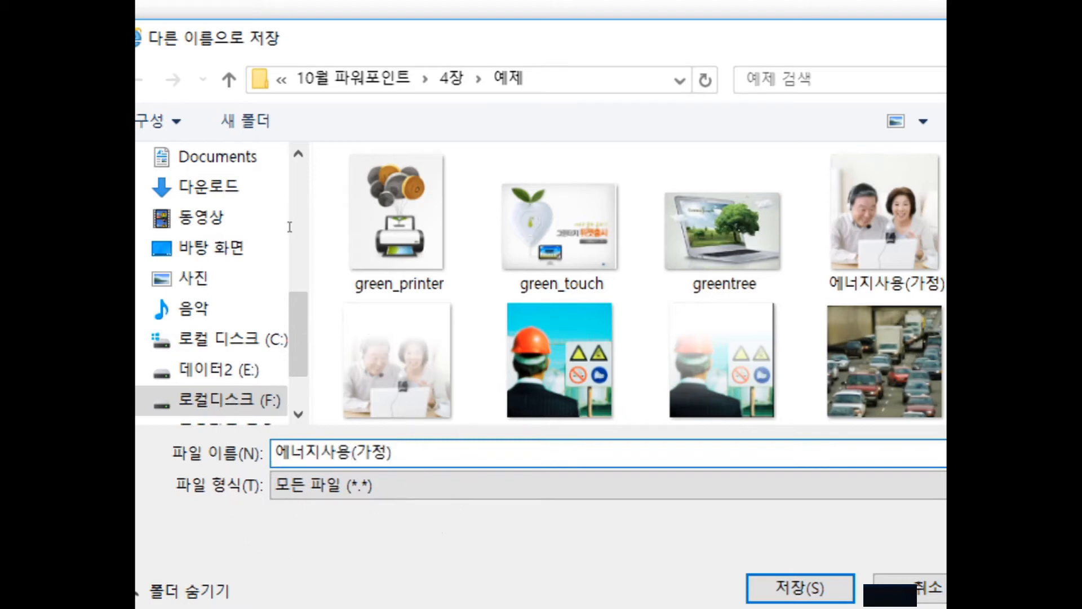
{"action": "type", "text": "2"}
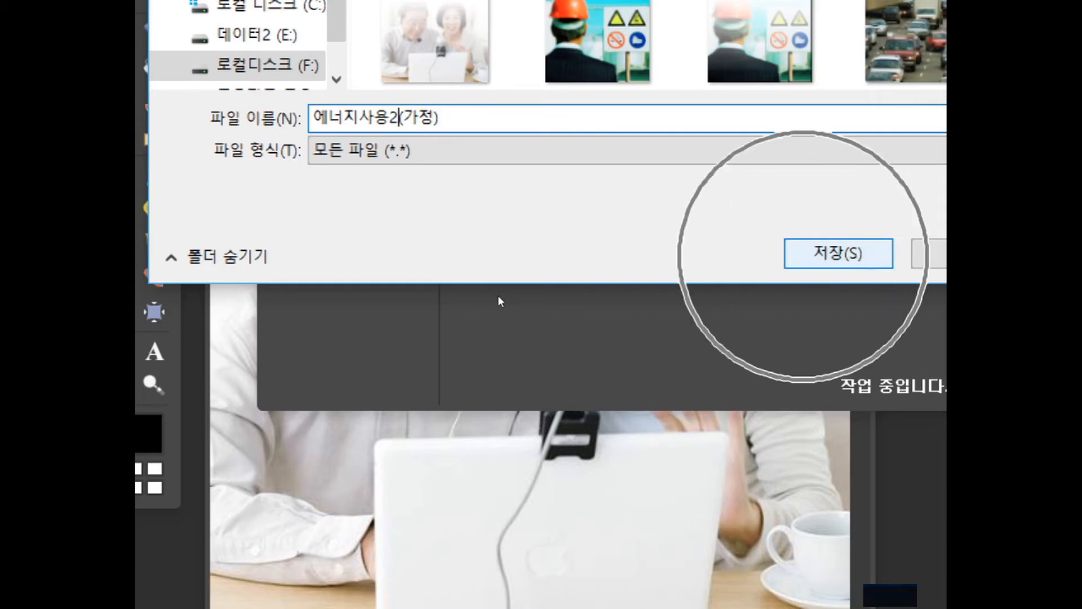
{"action": "key", "text": "Return"}
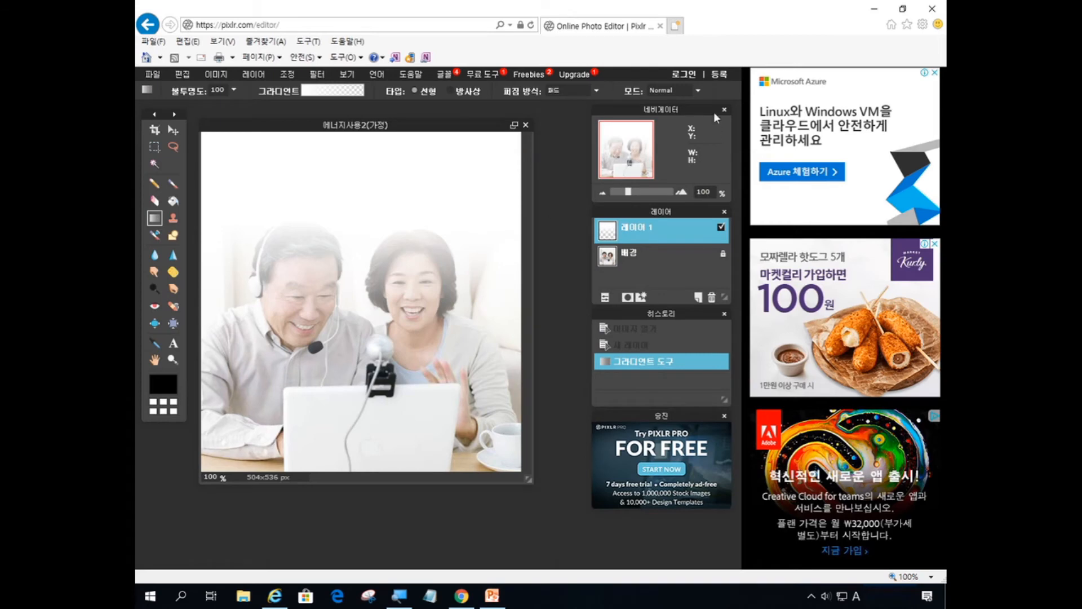
{"action": "left_click", "coordinate": [939, 10]}
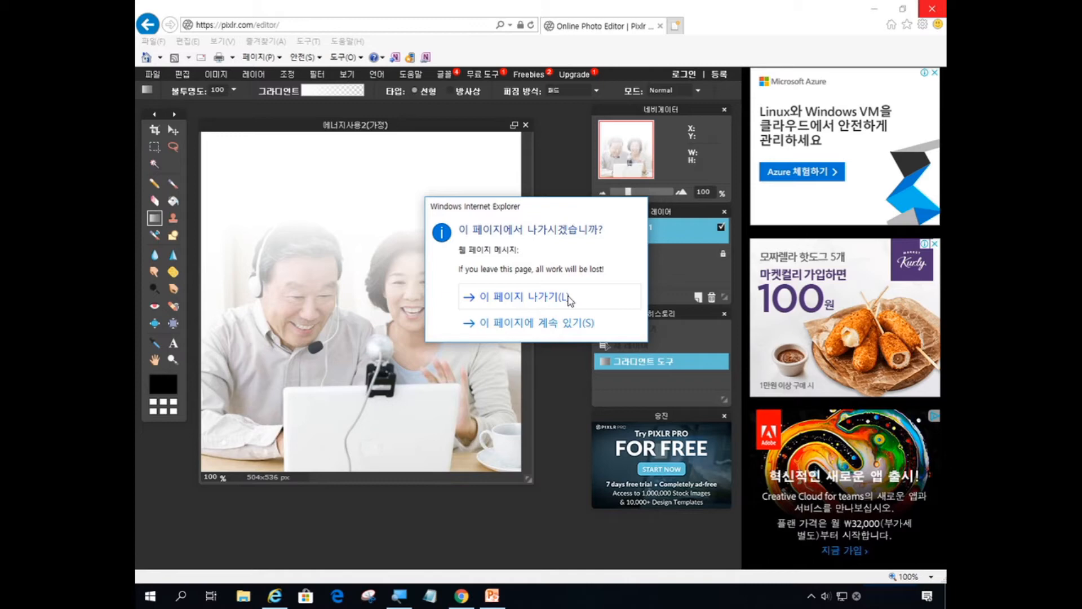
{"action": "left_click", "coordinate": [570, 299]}
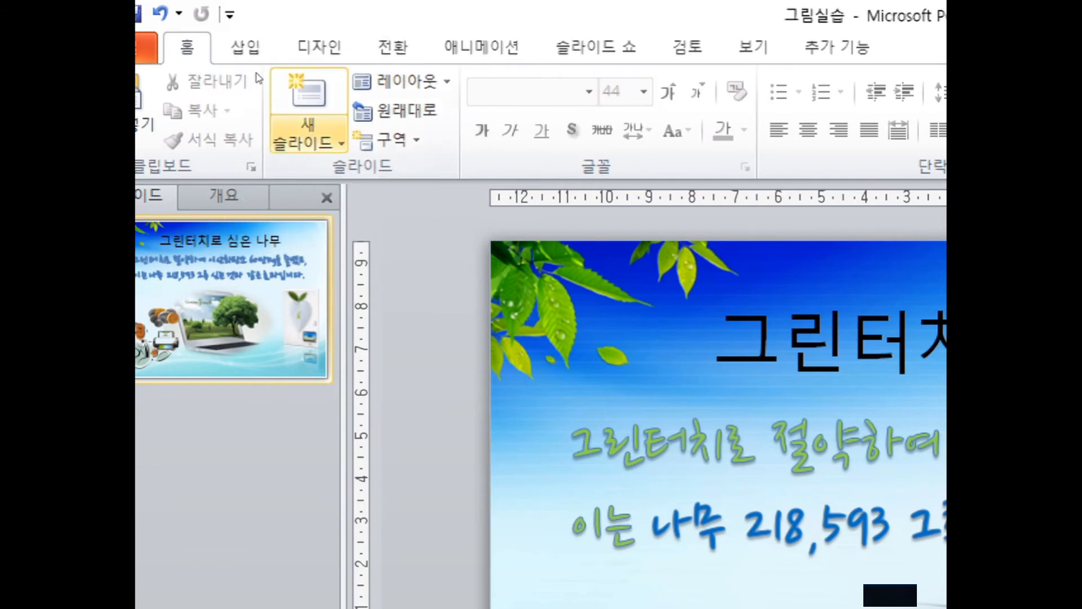
Add a second slide with the 제목만 layout and title it 우리나라 에너지 사용.
{"action": "left_click", "coordinate": [308, 142]}
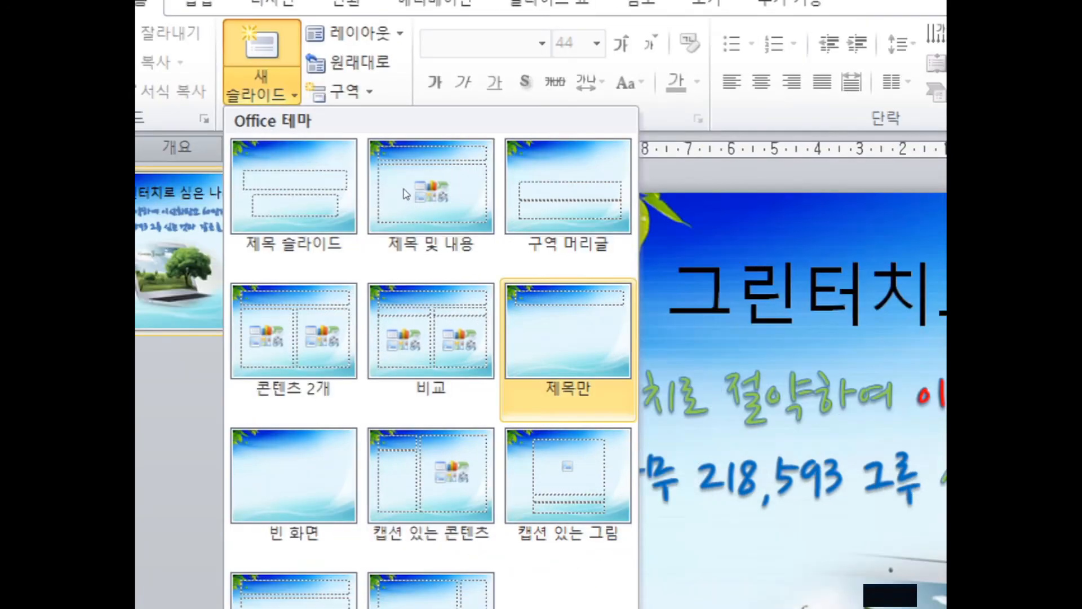
{"action": "left_click", "coordinate": [615, 379]}
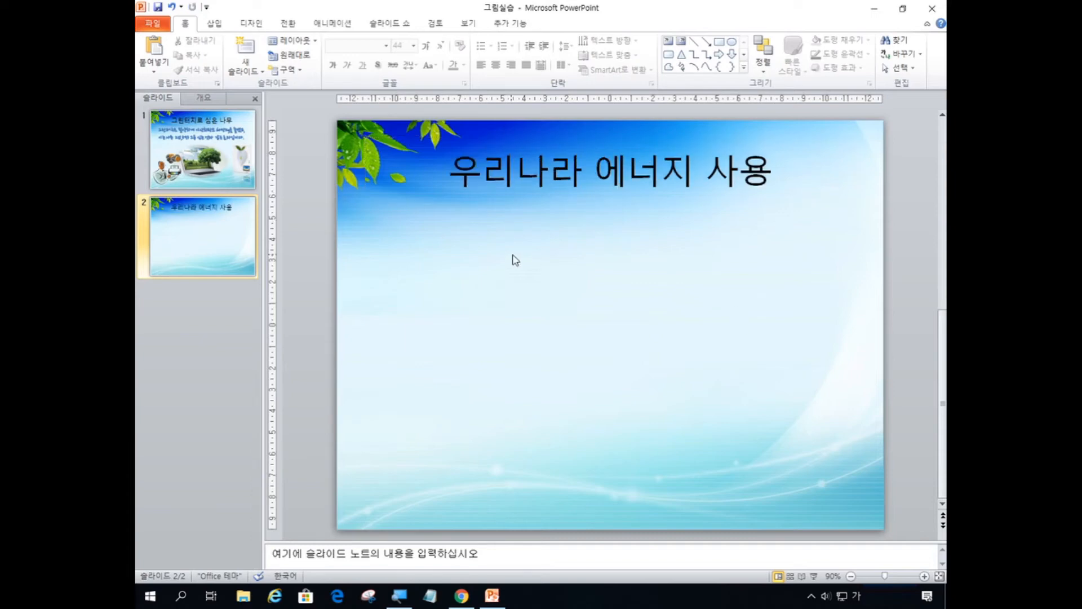
{"action": "left_click", "coordinate": [513, 257]}
Insert the pictures 에너지사용(가정)2, 에너지사용(산업)2 and 에너지사용(수송)2 from the 예제 folder together onto the slide.
{"action": "left_click", "coordinate": [216, 26]}
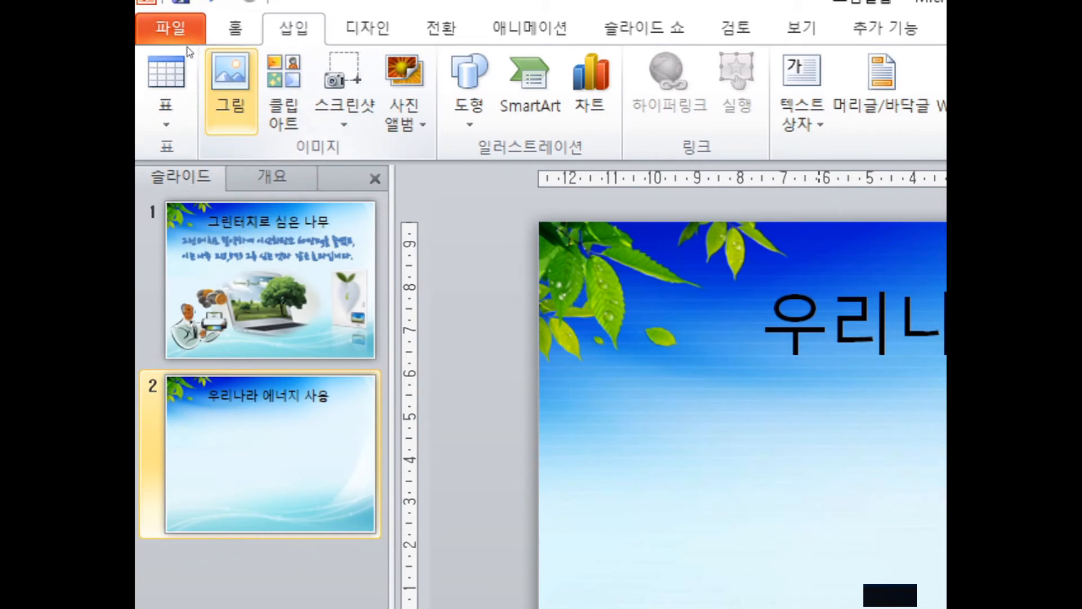
{"action": "left_click", "coordinate": [244, 51]}
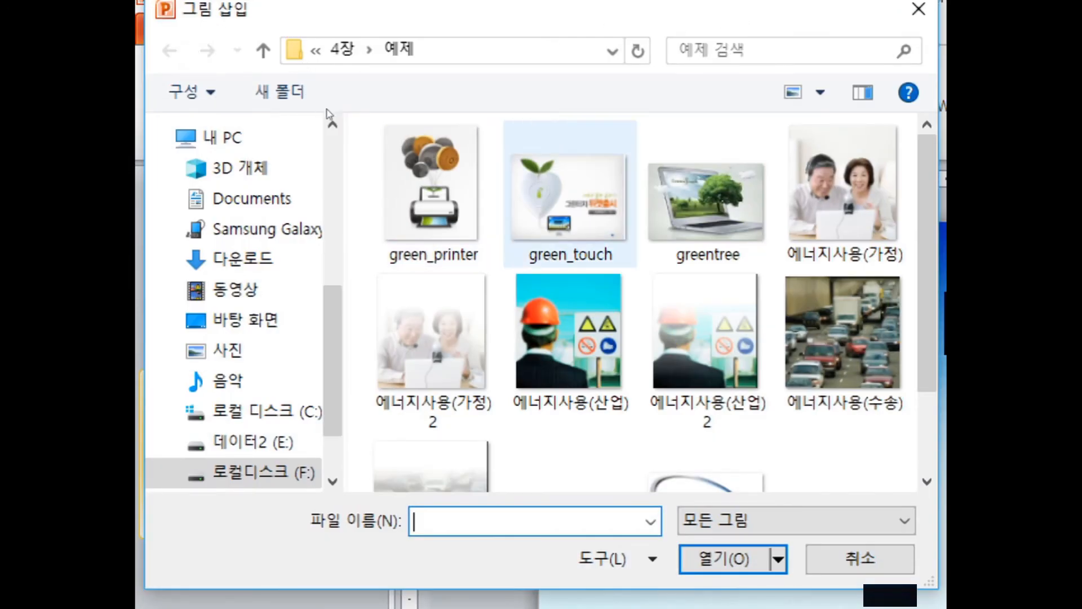
{"action": "scroll", "coordinate": [631, 305], "scroll_direction": "down", "scroll_amount": 2}
{"action": "scroll", "coordinate": [631, 305], "scroll_direction": "up", "scroll_amount": 2}
{"action": "scroll", "coordinate": [509, 177], "scroll_direction": "down", "scroll_amount": 1}
{"action": "scroll", "coordinate": [507, 174], "scroll_direction": "up", "scroll_amount": 1}
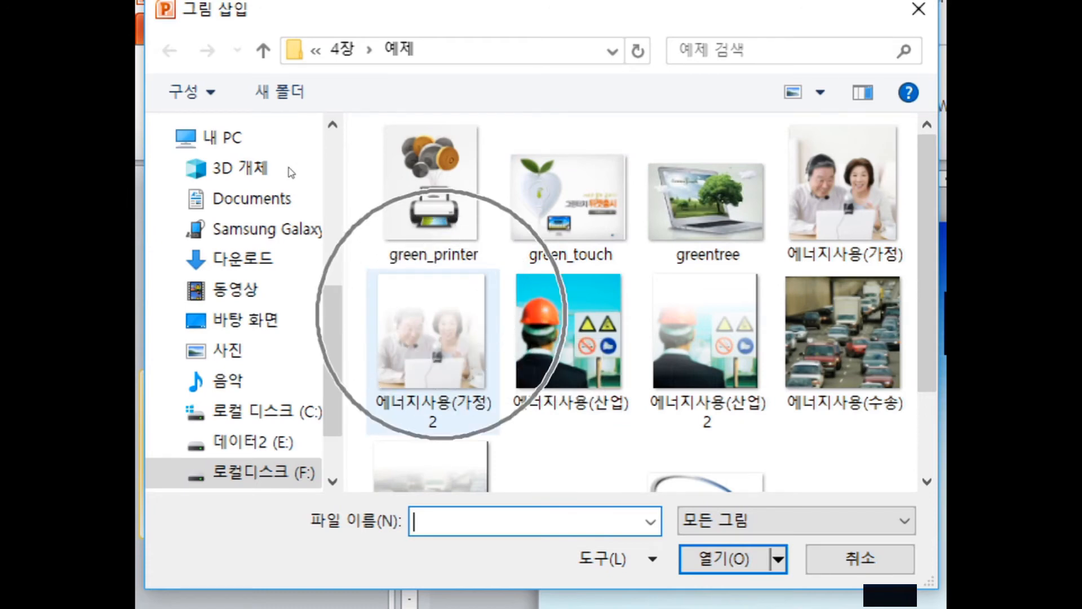
{"action": "left_click", "coordinate": [432, 338]}
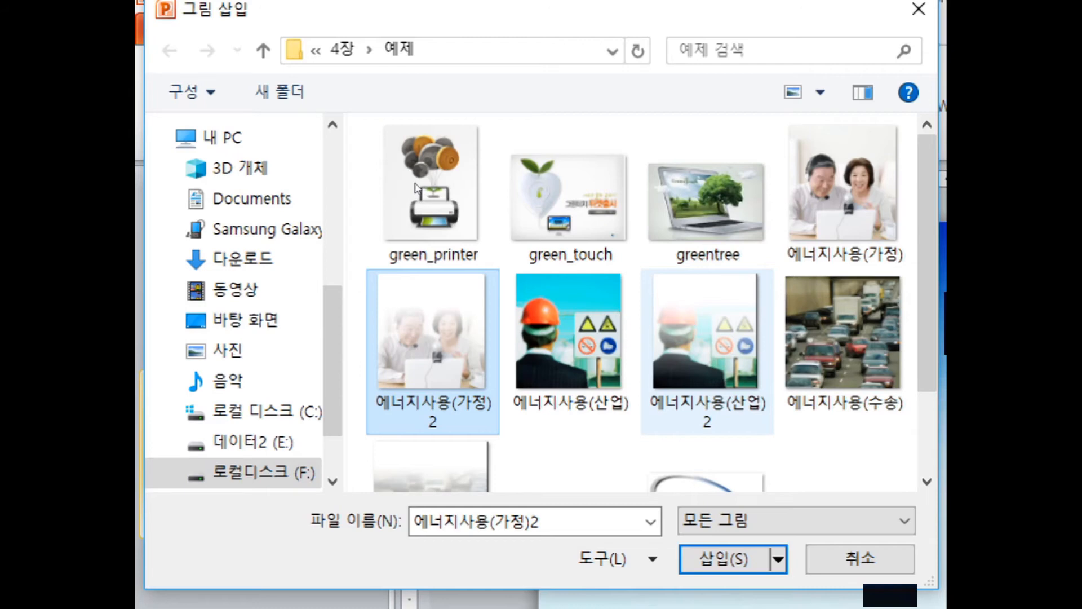
{"action": "left_click", "coordinate": [707, 344], "text": "ctrl"}
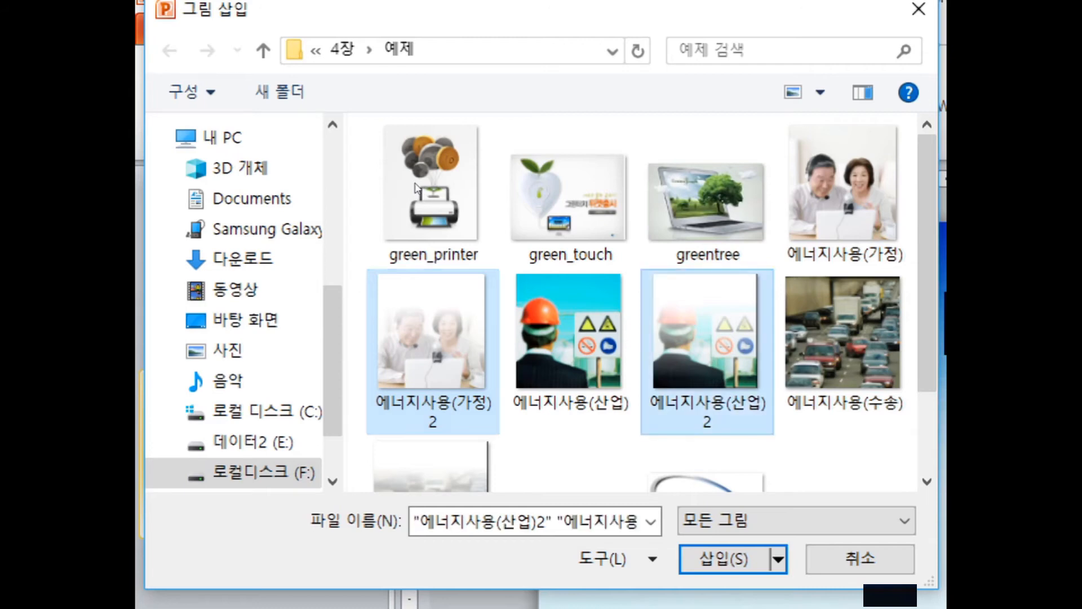
{"action": "scroll", "coordinate": [416, 188], "scroll_direction": "down", "scroll_amount": 2}
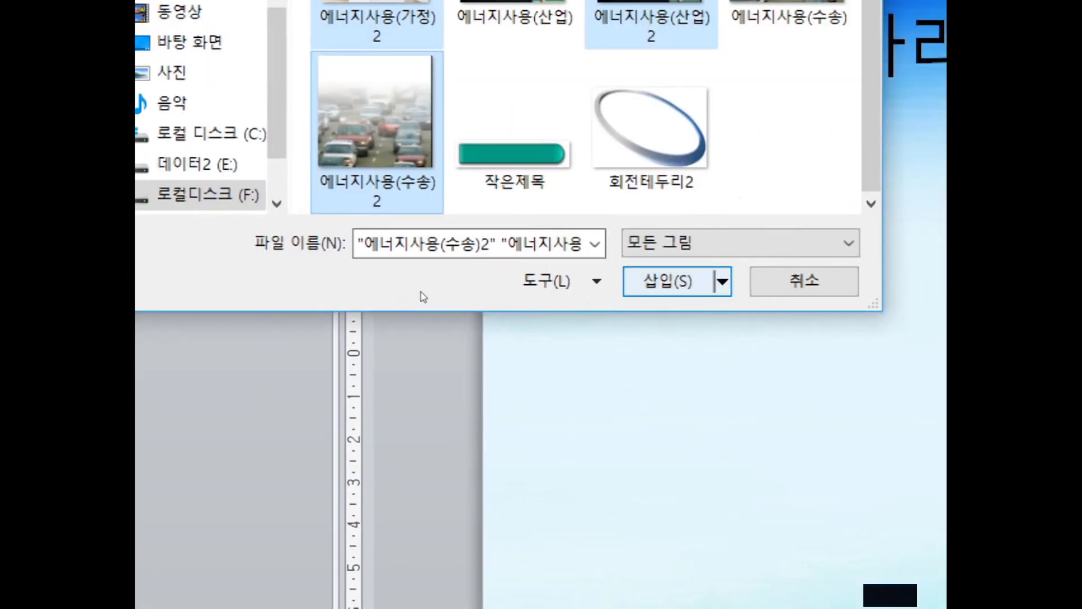
{"action": "key", "text": "Return"}
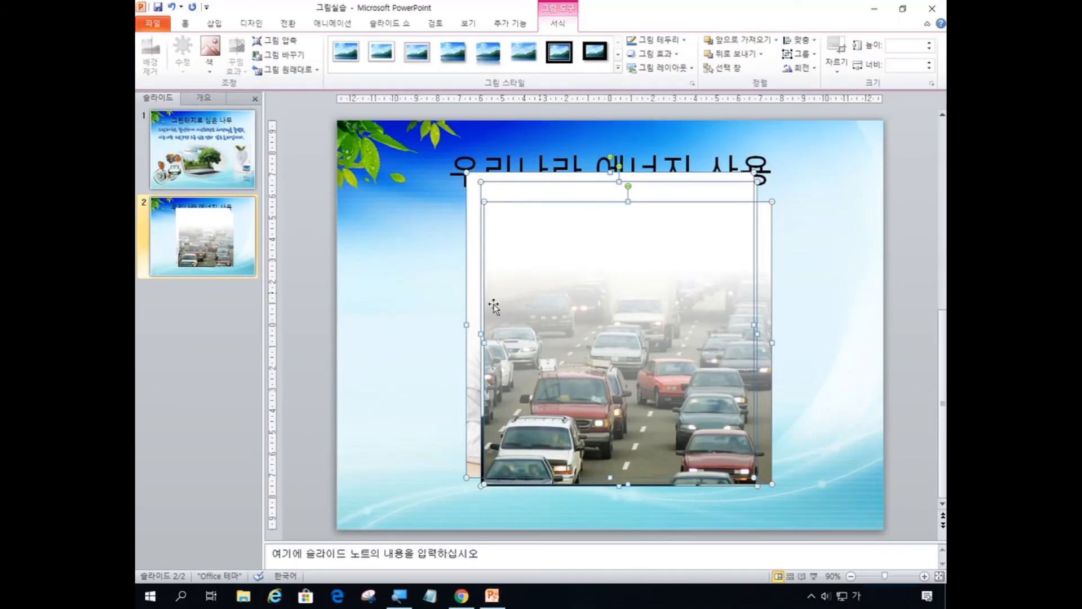
Shrink the three inserted photos together proportionally to slightly less than half their size, then deselect them.
{"action": "left_click", "coordinate": [767, 483]}
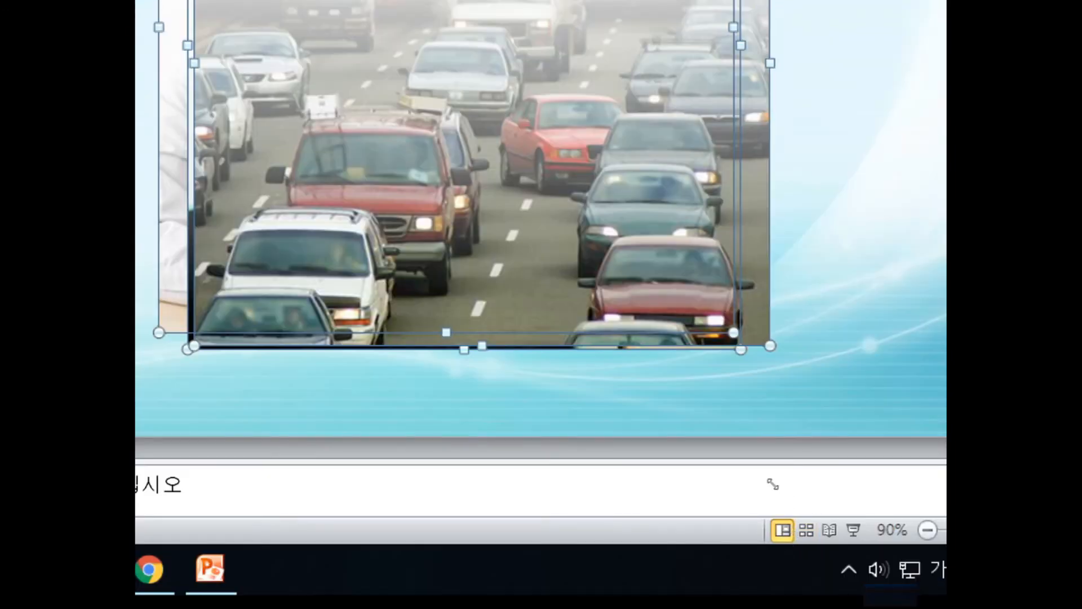
{"action": "key", "text": "ctrl"}
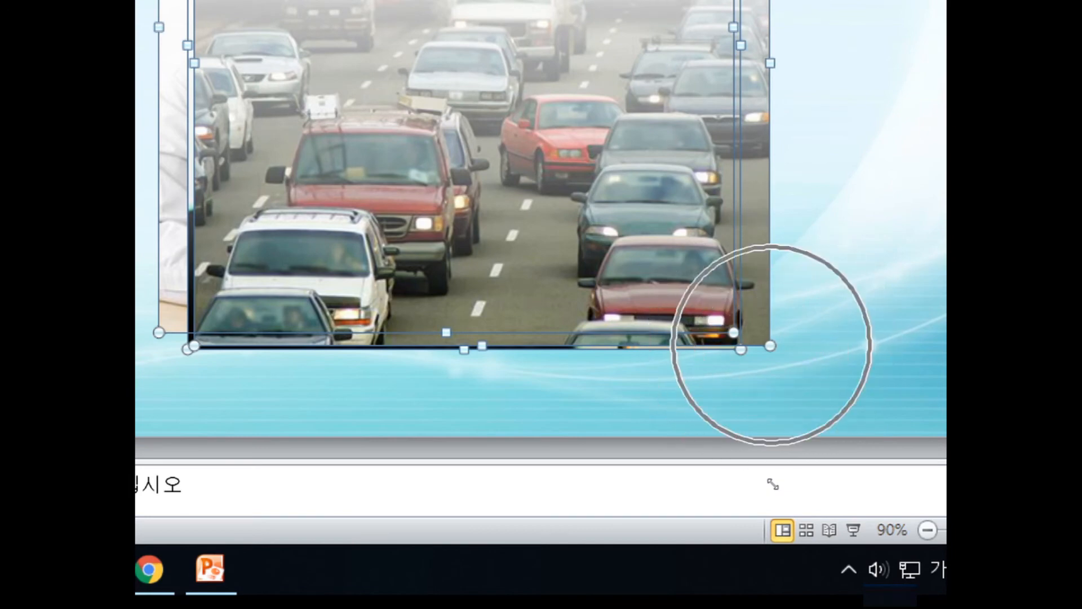
{"action": "left_click_drag", "start_coordinate": [771, 483], "coordinate": [666, 309]}
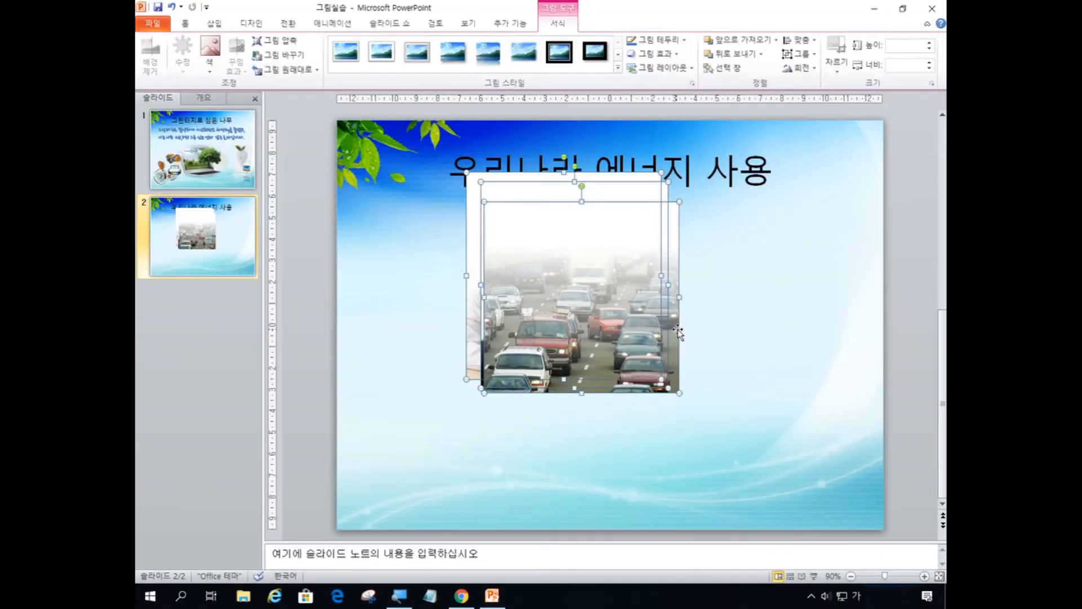
{"action": "left_click_drag", "start_coordinate": [680, 392], "coordinate": [610, 325]}
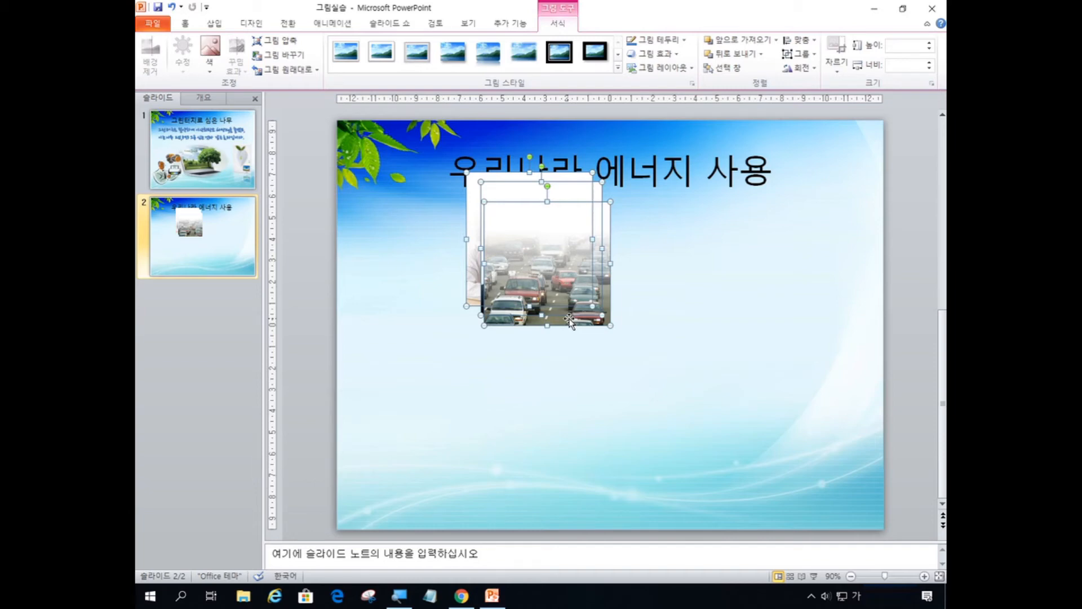
{"action": "left_click", "coordinate": [579, 239]}
{"action": "left_click", "coordinate": [580, 239]}
{"action": "left_click", "coordinate": [735, 283]}
{"action": "left_click", "coordinate": [735, 284]}
{"action": "left_click", "coordinate": [736, 283]}
{"action": "left_click", "coordinate": [735, 283]}
{"action": "left_click", "coordinate": [735, 284]}
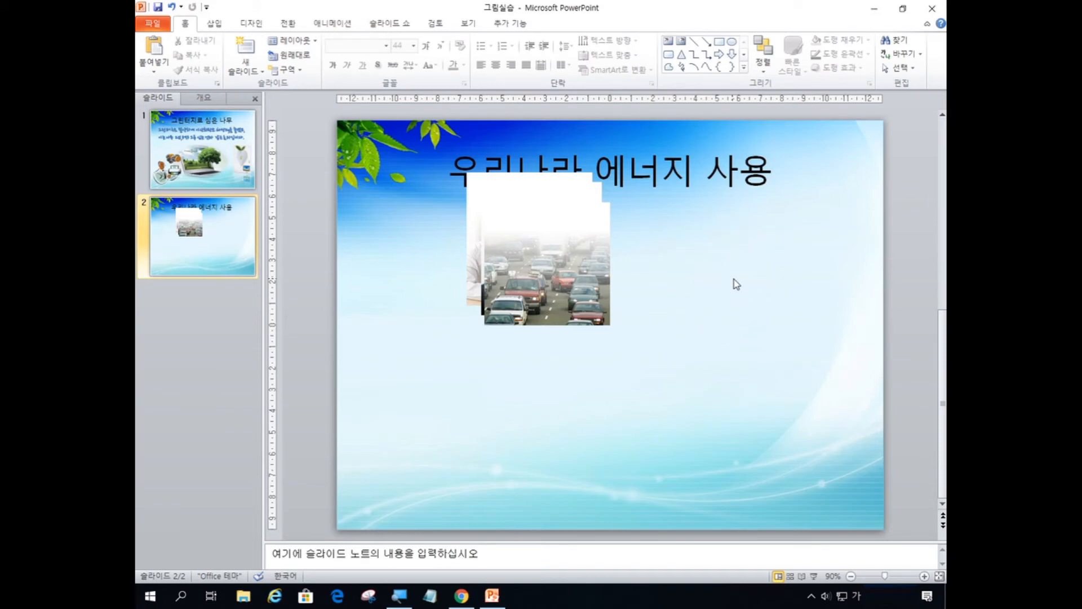
{"action": "left_click", "coordinate": [736, 283]}
{"action": "left_click", "coordinate": [736, 284]}
{"action": "left_click", "coordinate": [736, 284]}
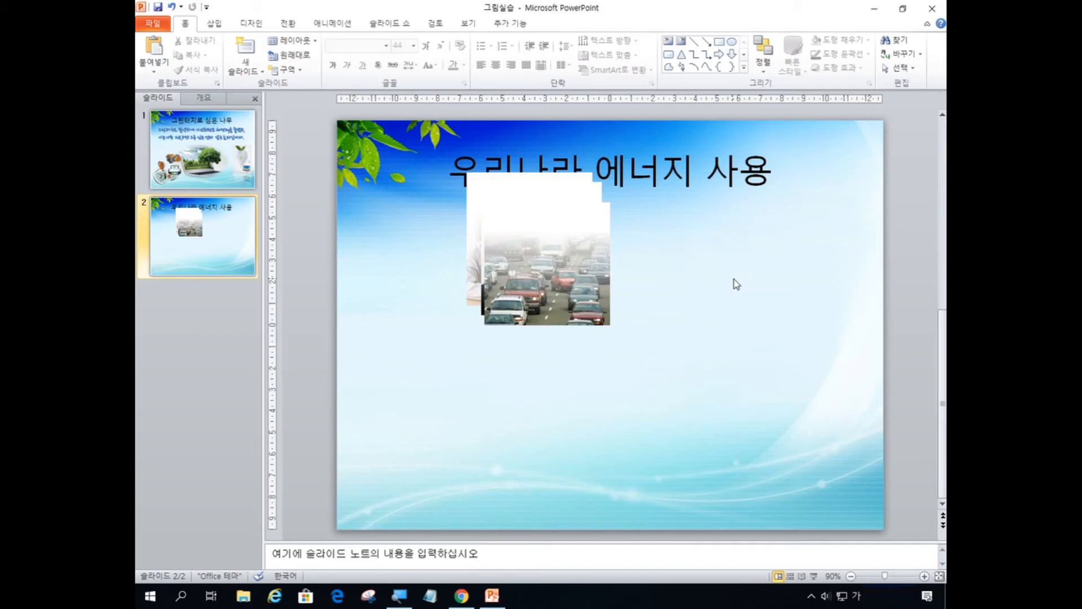
Arrange the photos in a triangle: couple centred under the title, worker at the slide's lower left, traffic at the lower right.
{"action": "left_click", "coordinate": [572, 279]}
{"action": "left_click", "coordinate": [572, 279]}
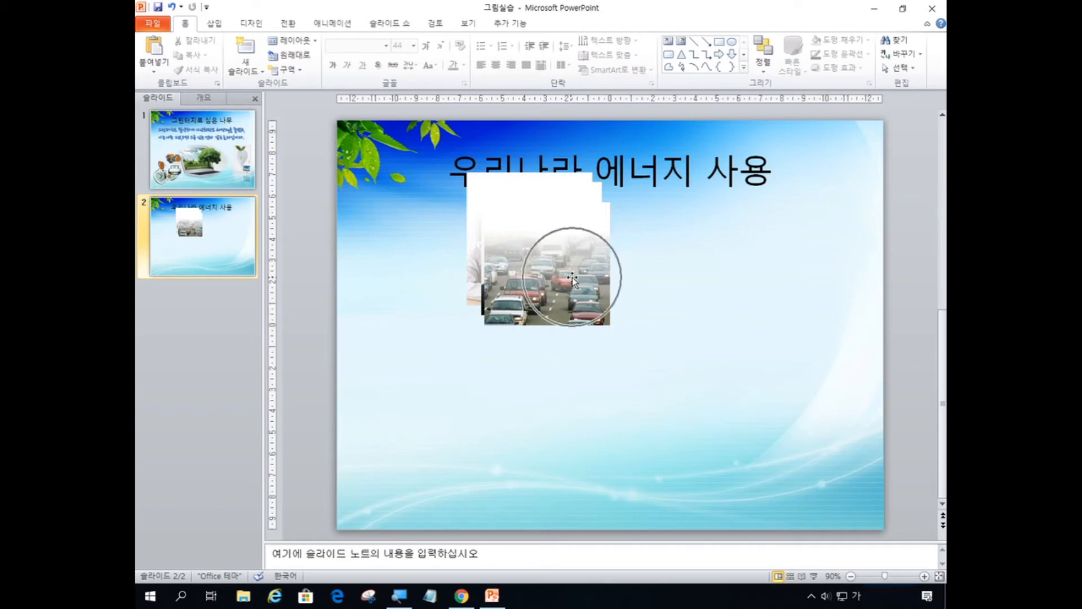
{"action": "left_click", "coordinate": [573, 279]}
{"action": "left_click", "coordinate": [572, 279]}
{"action": "left_click_drag", "start_coordinate": [572, 279], "coordinate": [787, 443]}
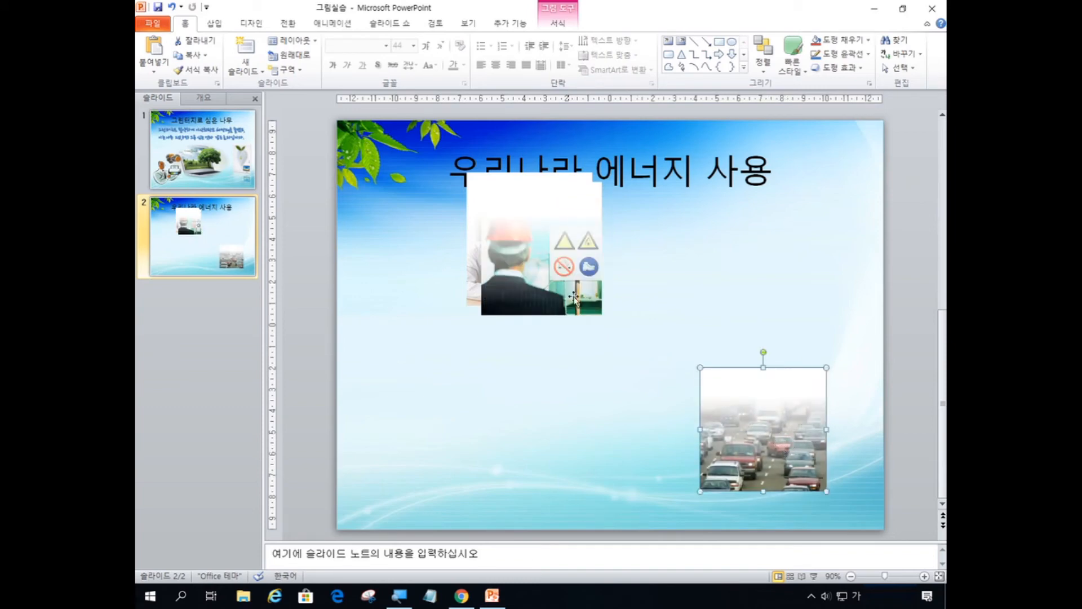
{"action": "left_click_drag", "start_coordinate": [538, 242], "coordinate": [622, 297]}
{"action": "left_click_drag", "start_coordinate": [453, 388], "coordinate": [451, 402]}
{"action": "left_click_drag", "start_coordinate": [734, 411], "coordinate": [738, 415]}
{"action": "left_click_drag", "start_coordinate": [645, 330], "coordinate": [641, 316]}
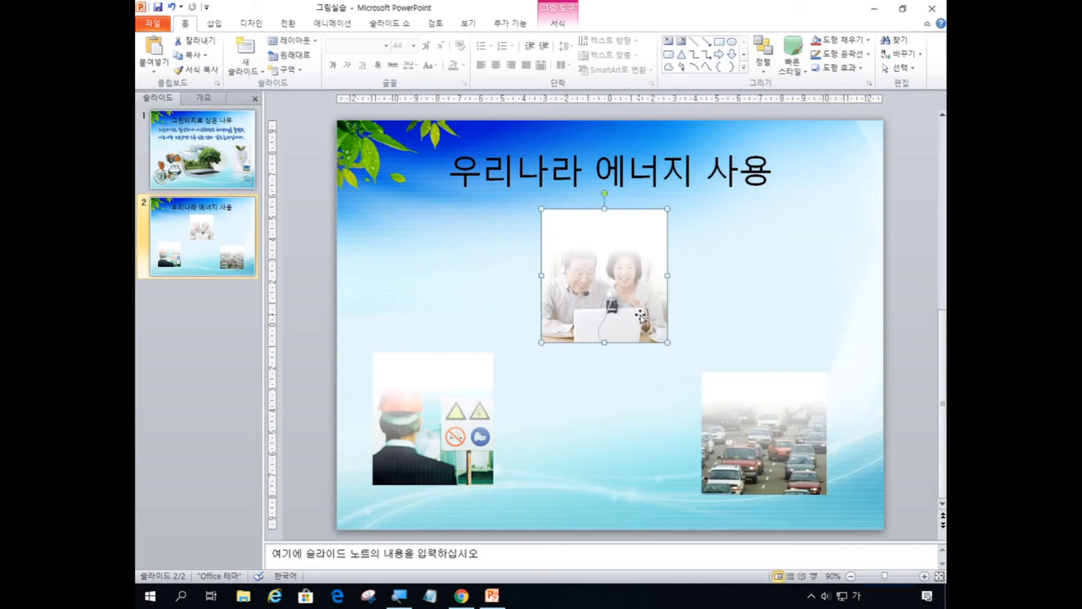
Select all three photos and shift them together slightly to the right, keeping their arrangement.
{"action": "left_click", "coordinate": [646, 277]}
{"action": "left_click", "coordinate": [429, 457], "text": "shift"}
{"action": "left_click", "coordinate": [792, 420], "text": "shift"}
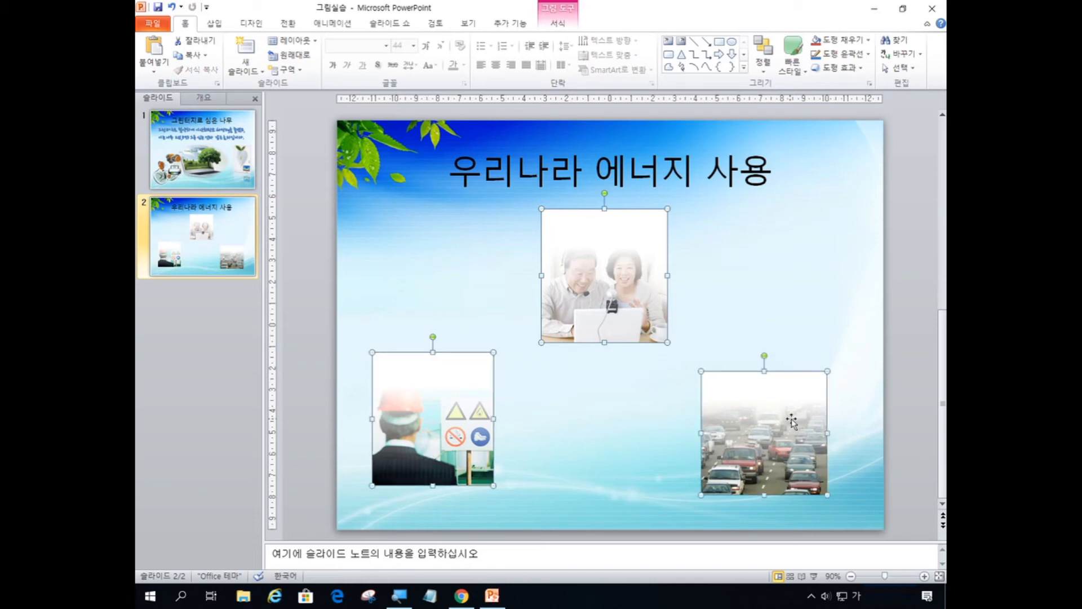
{"action": "left_click_drag", "start_coordinate": [792, 420], "coordinate": [815, 422]}
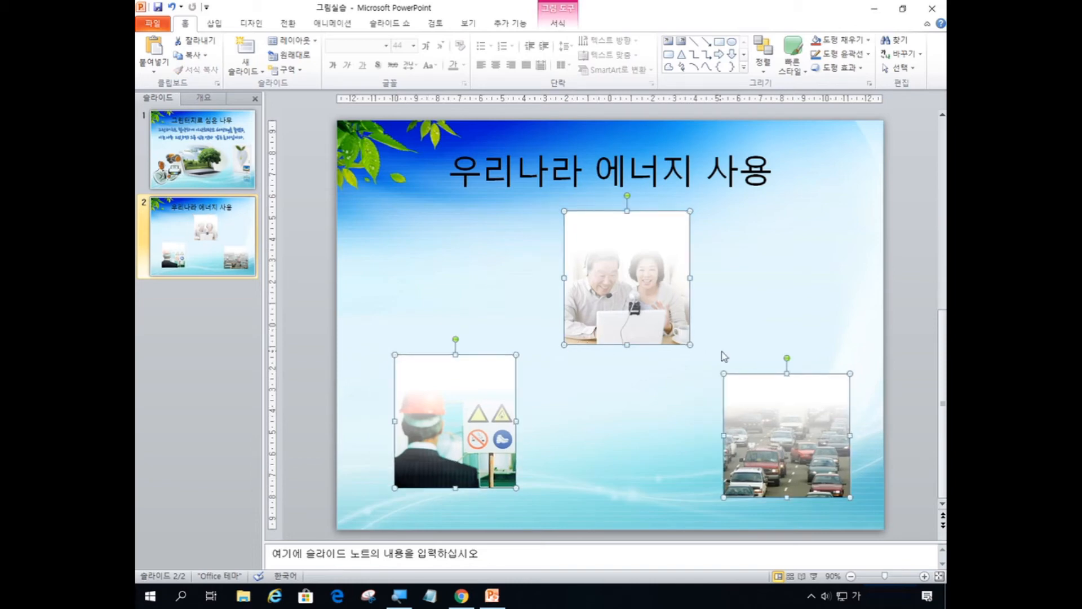
Crop the three selected photos to the rectangle shape with two diagonally opposite rounded corners, then deselect them.
{"action": "left_click", "coordinate": [568, 27]}
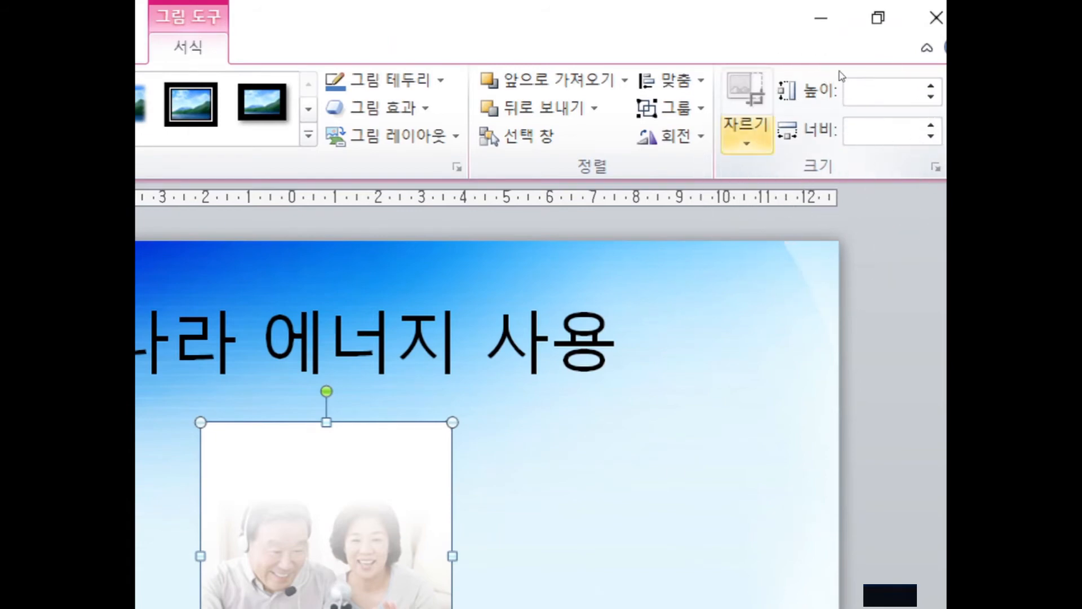
{"action": "left_click", "coordinate": [747, 135]}
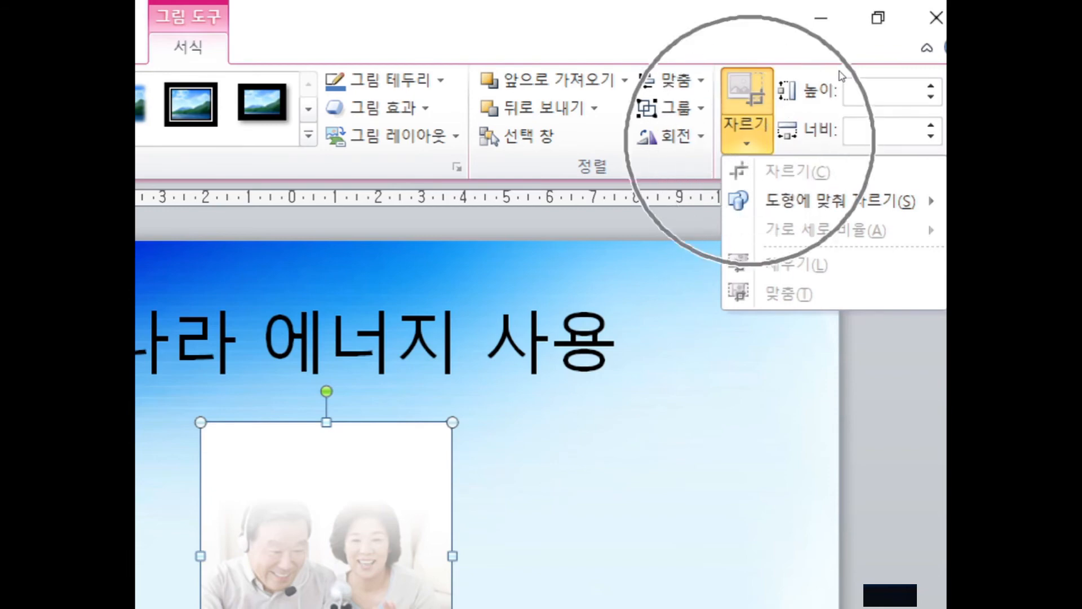
{"action": "mouse_move", "coordinate": [846, 201]}
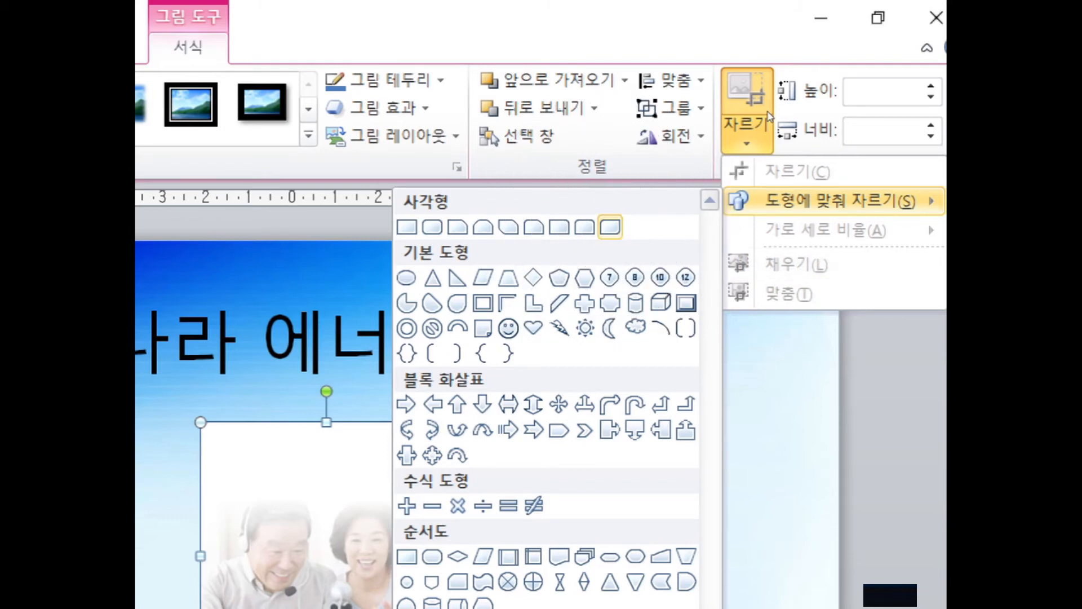
{"action": "key", "text": "Return"}
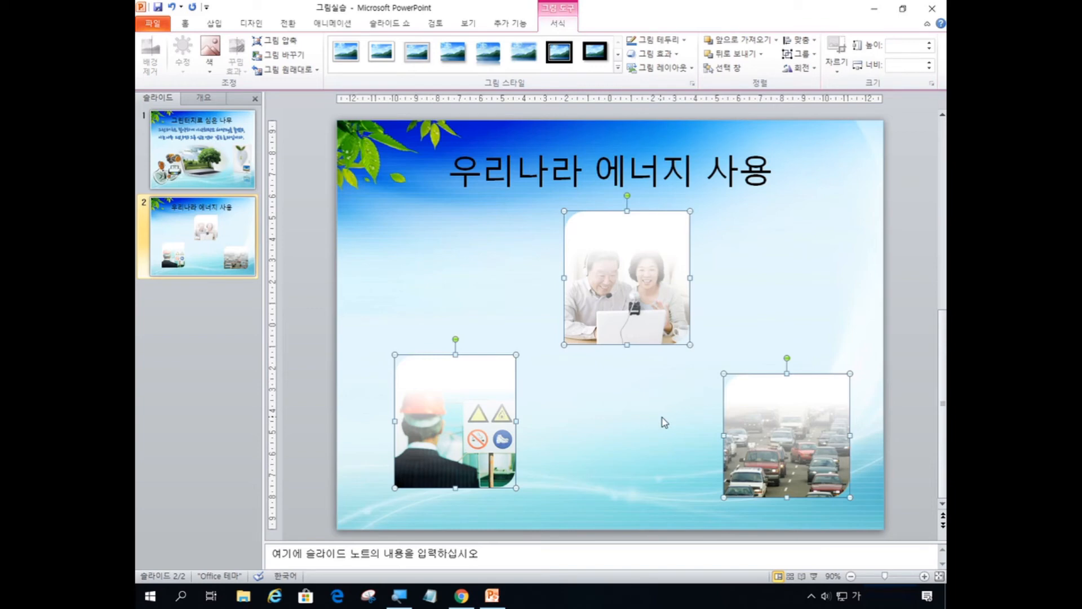
{"action": "left_click", "coordinate": [777, 330]}
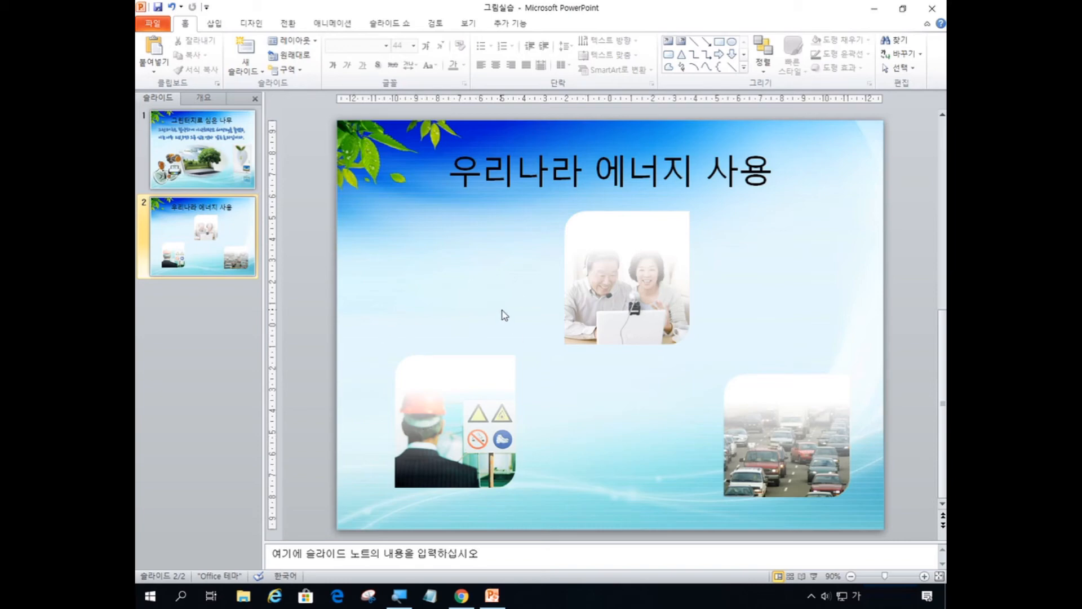
Insert the green banner picture 작은제목 from the 예제 folder onto the slide.
{"action": "left_click", "coordinate": [216, 24]}
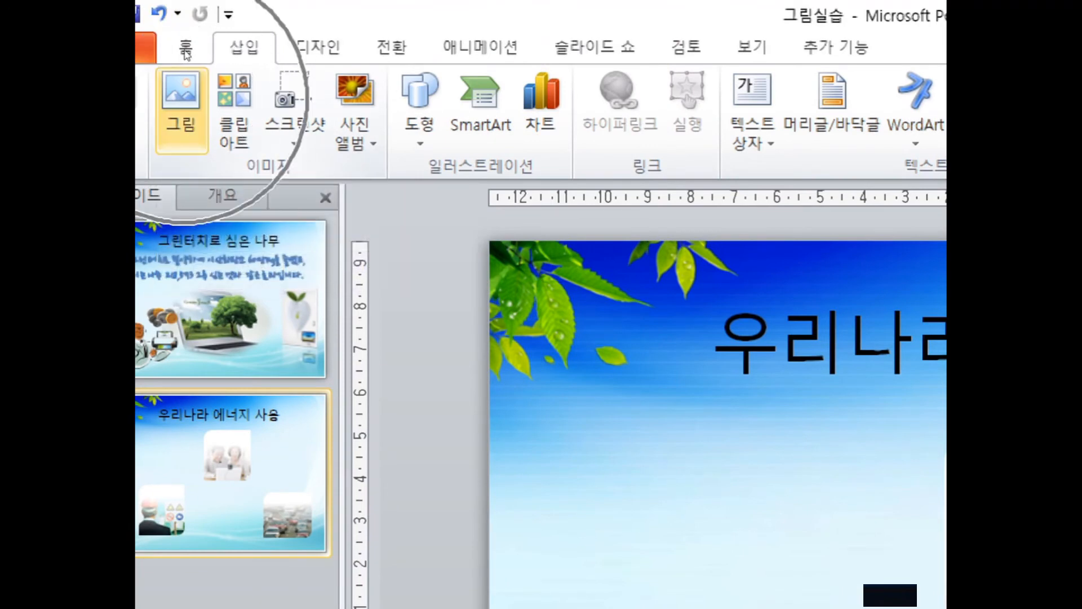
{"action": "left_click", "coordinate": [182, 110]}
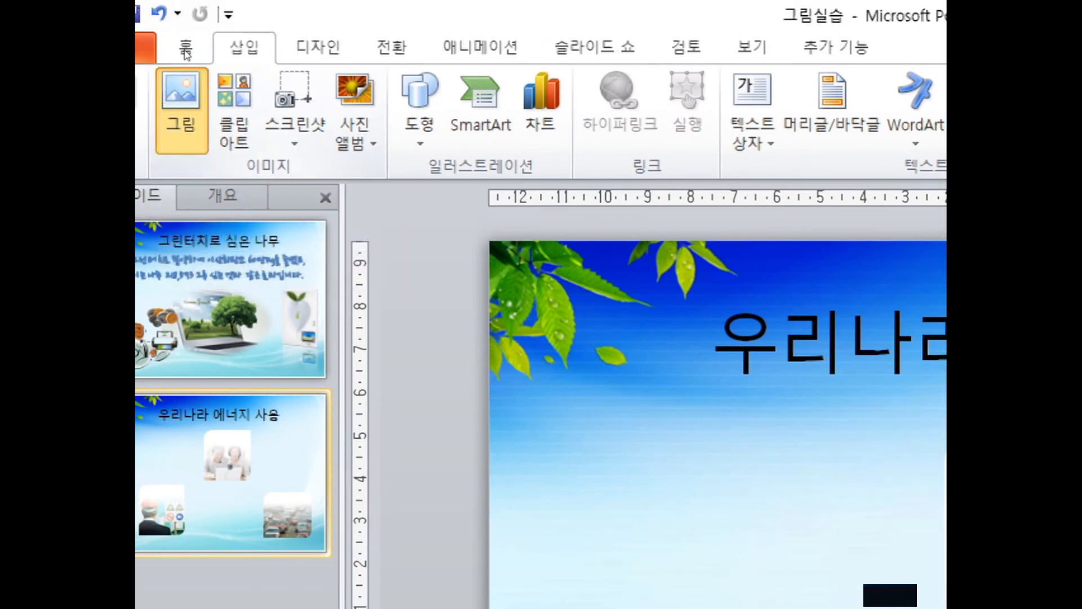
{"action": "scroll", "coordinate": [468, 179], "scroll_direction": "down", "scroll_amount": 2}
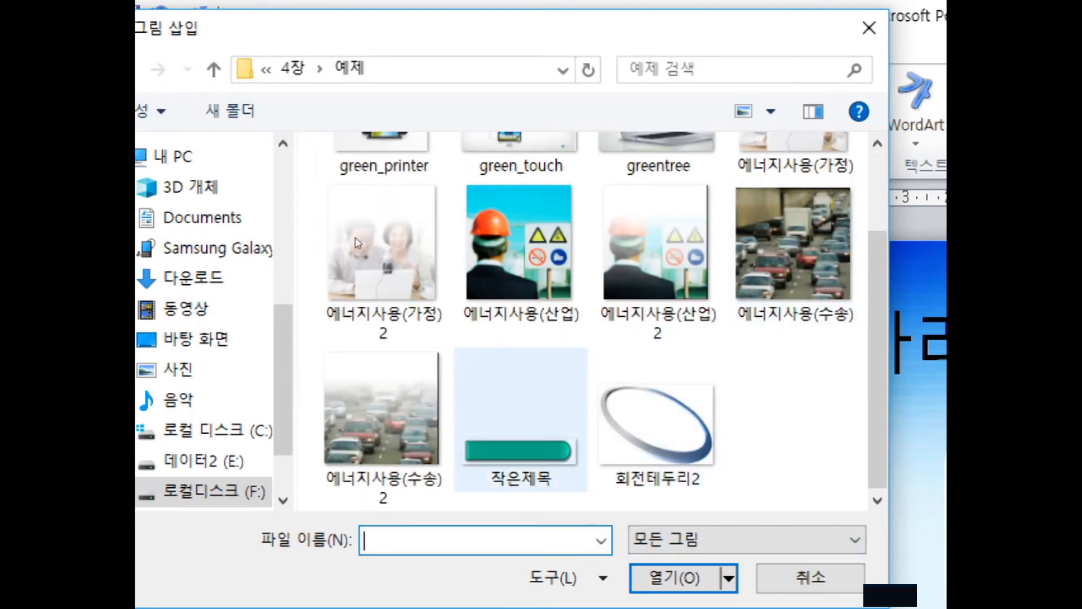
{"action": "key", "text": "ctrl"}
{"action": "key", "text": "ctrl"}
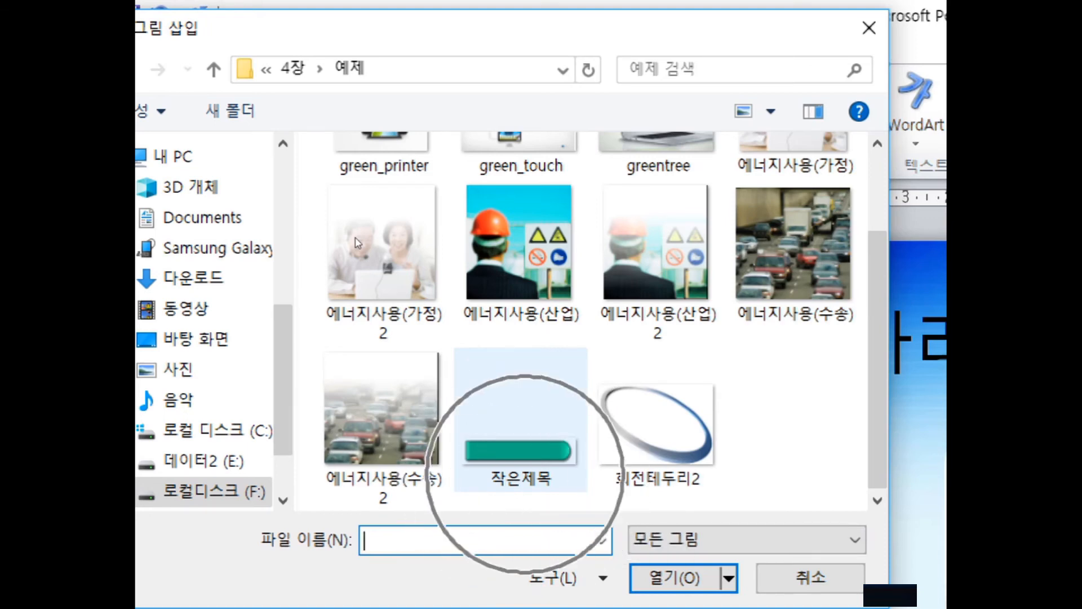
{"action": "key", "text": "ctrl"}
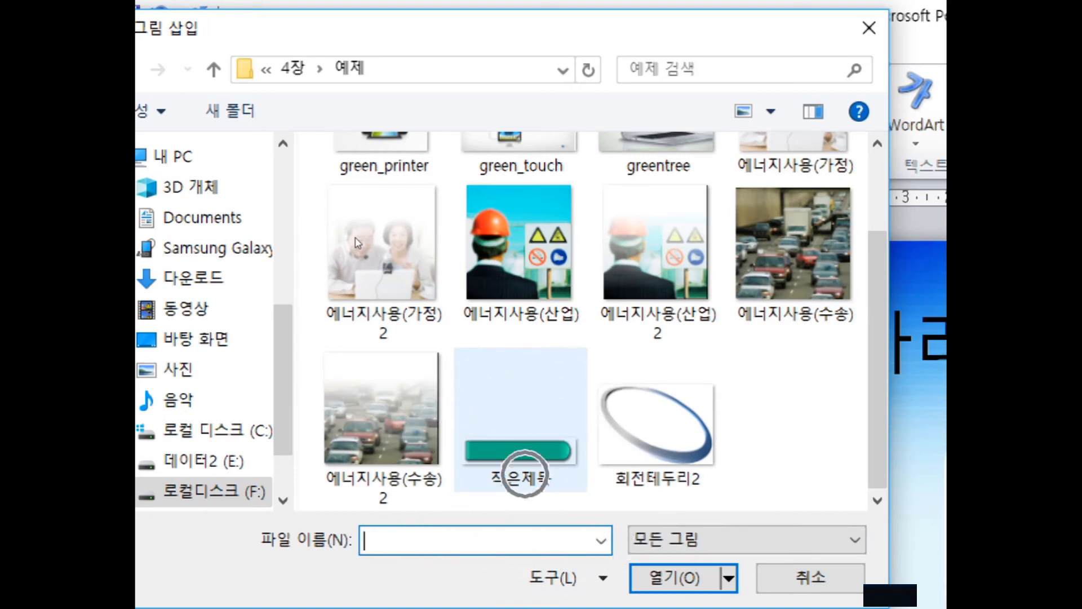
{"action": "left_click", "coordinate": [516, 477]}
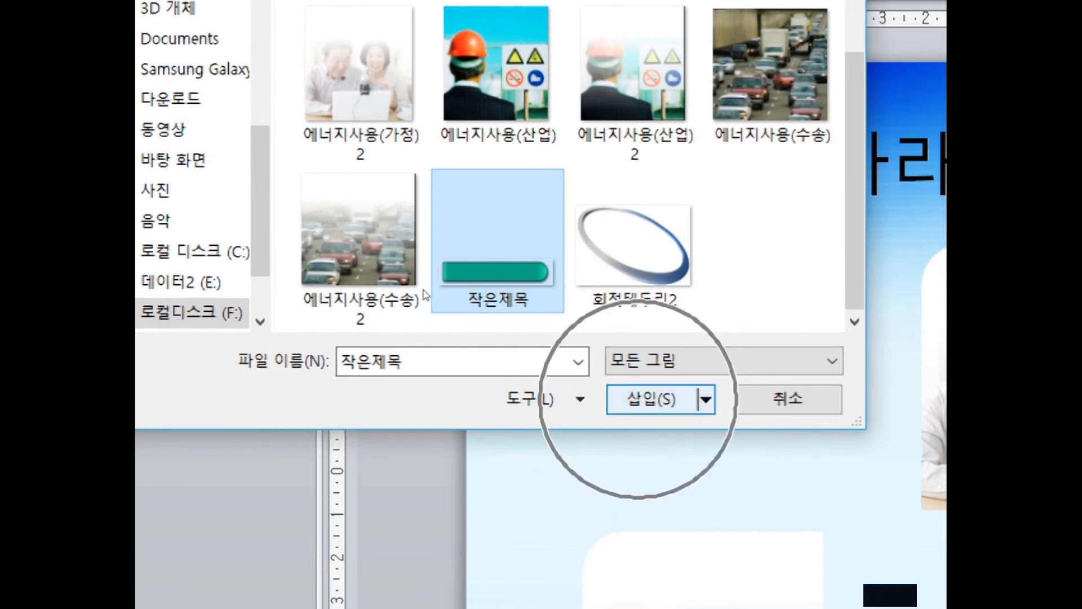
{"action": "key", "text": "Return"}
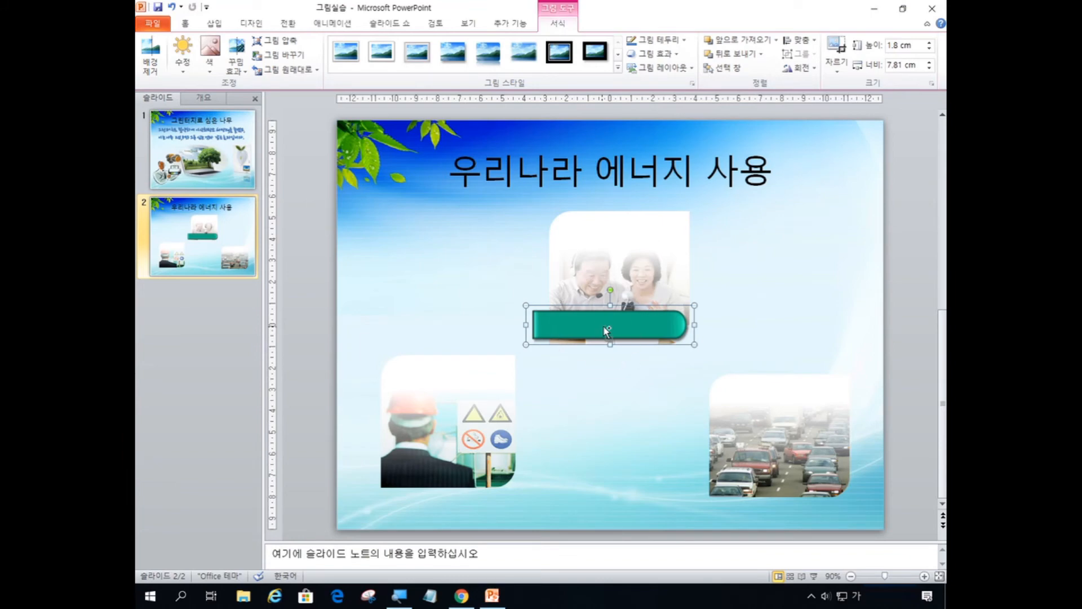
Move the green banner onto the upper part of the couple's photo and narrow it to about 6.1 cm wide.
{"action": "left_click", "coordinate": [604, 329]}
{"action": "left_click", "coordinate": [604, 328]}
{"action": "left_click", "coordinate": [603, 327]}
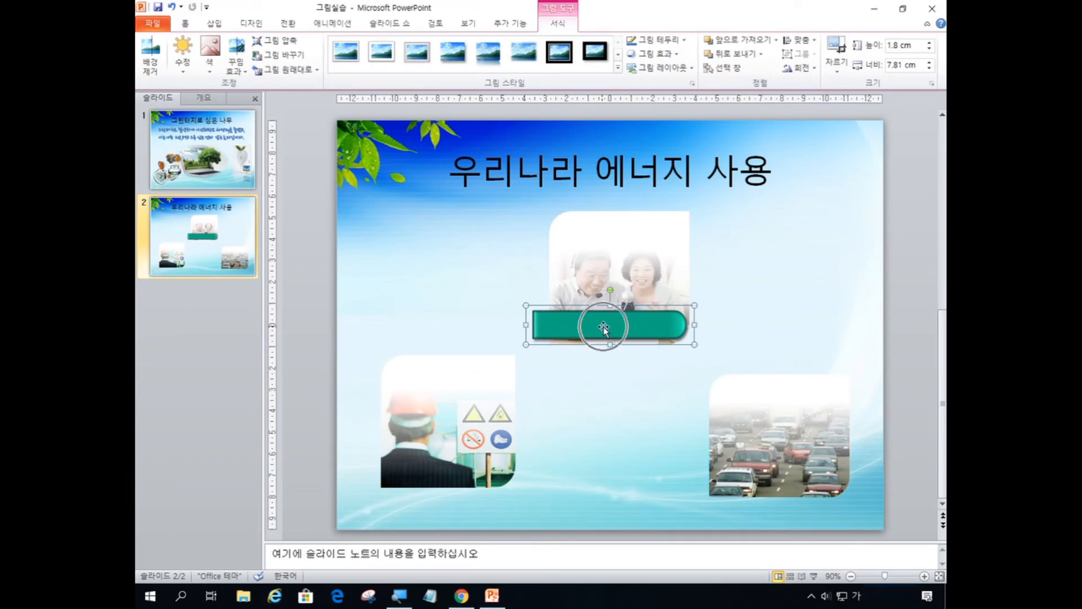
{"action": "left_click_drag", "start_coordinate": [604, 327], "coordinate": [603, 235]}
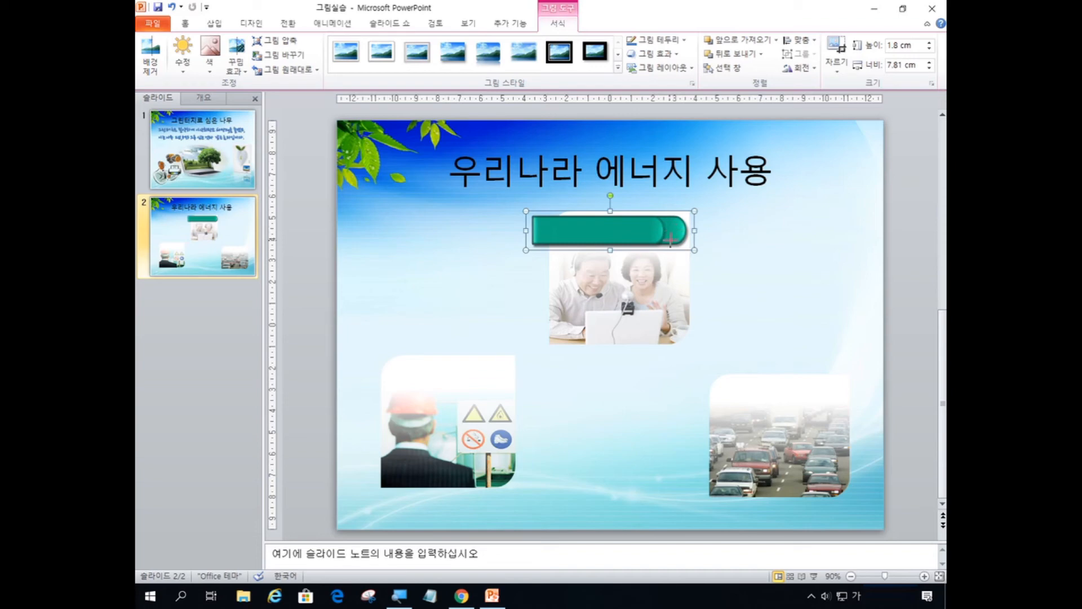
{"action": "left_click_drag", "start_coordinate": [694, 231], "coordinate": [630, 225]}
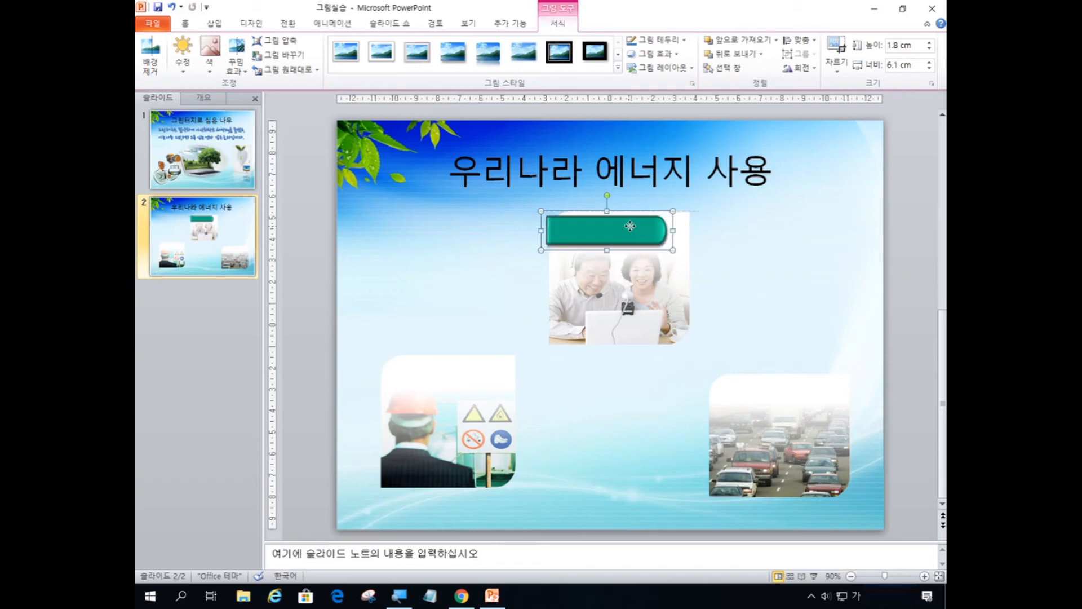
Reposition the green banner at the upper-left corner of the couple's photo and make it about 6.28 cm wide.
{"action": "left_click_drag", "start_coordinate": [630, 225], "coordinate": [629, 226]}
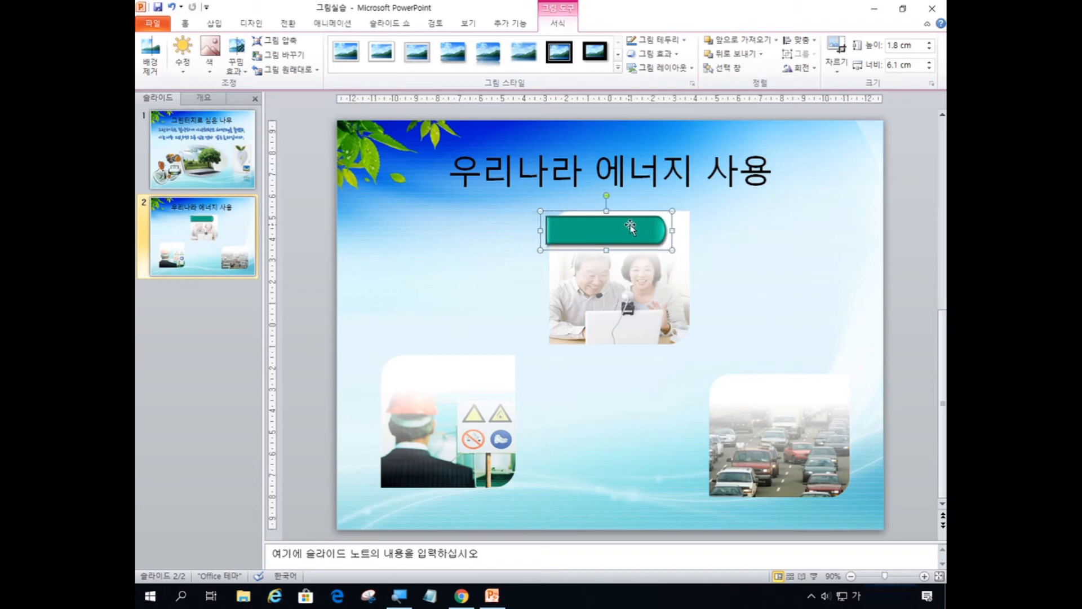
{"action": "key", "text": "ctrl+z"}
{"action": "left_click", "coordinate": [627, 237]}
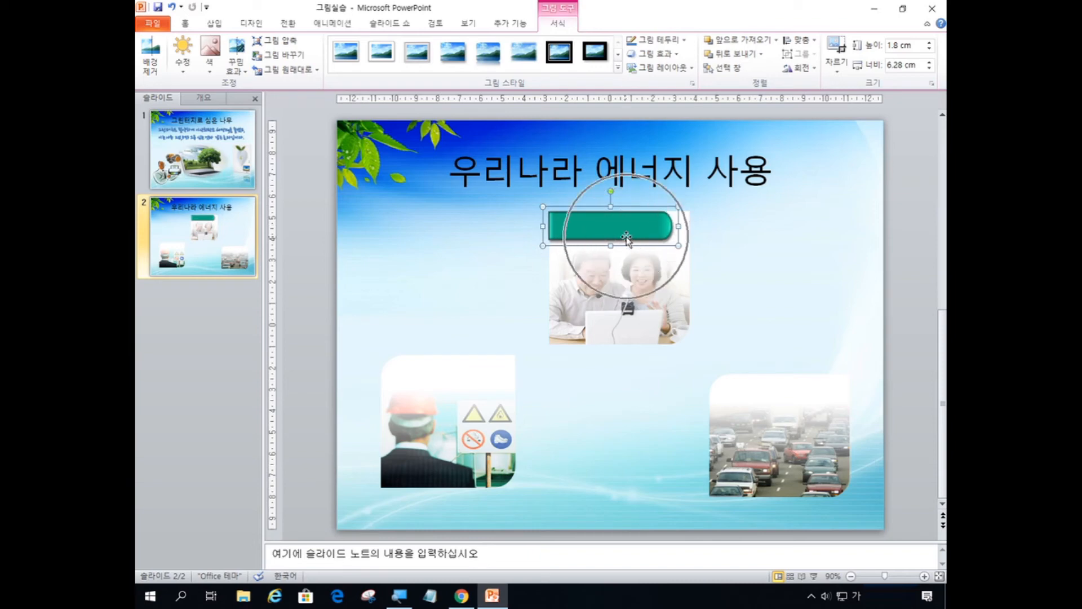
Copy the green banner onto the upper parts of the worker photo and the traffic photo, then deselect.
{"action": "left_click", "coordinate": [435, 406]}
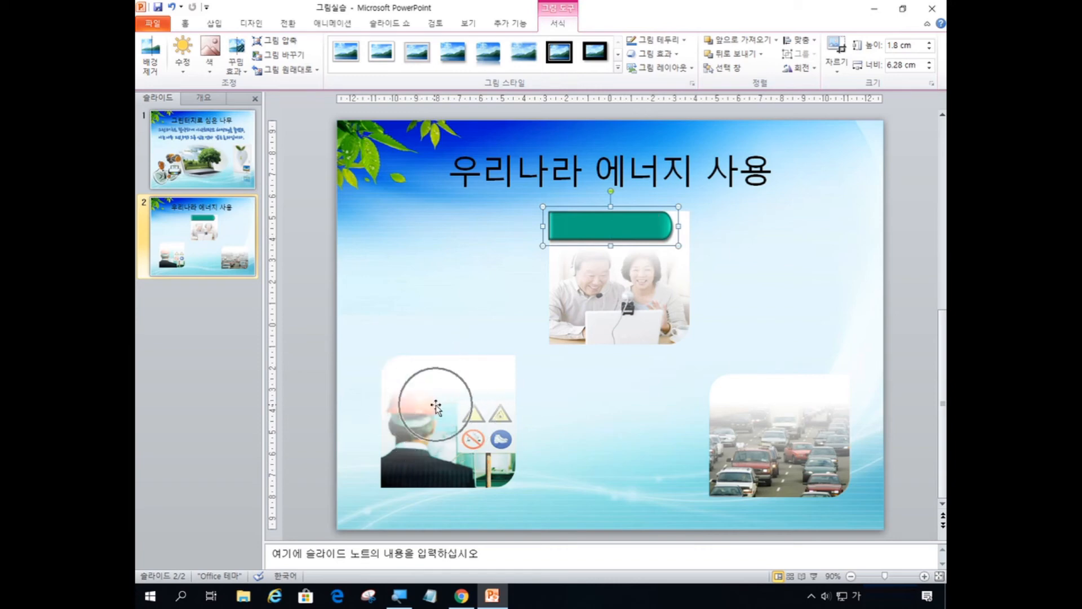
{"action": "left_click", "coordinate": [580, 219]}
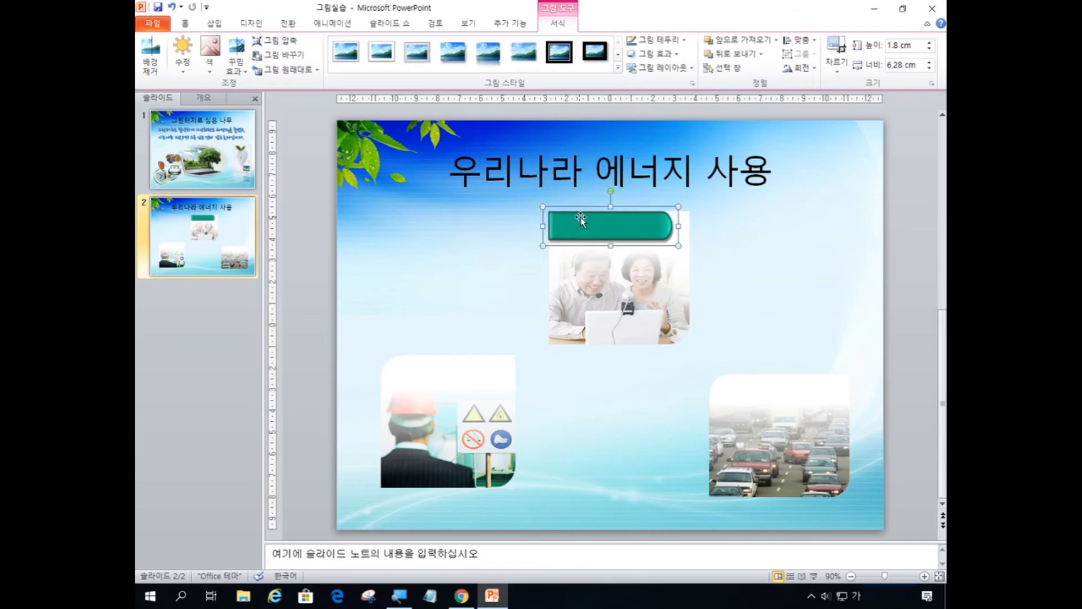
{"action": "left_click_drag", "start_coordinate": [580, 215], "coordinate": [770, 371]}
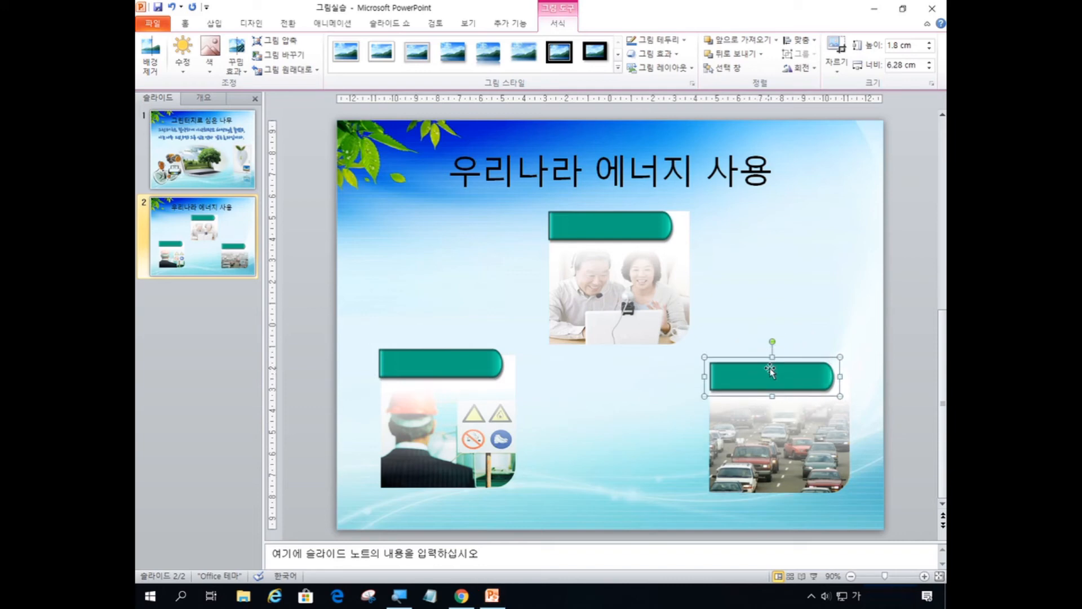
{"action": "left_click", "coordinate": [445, 277]}
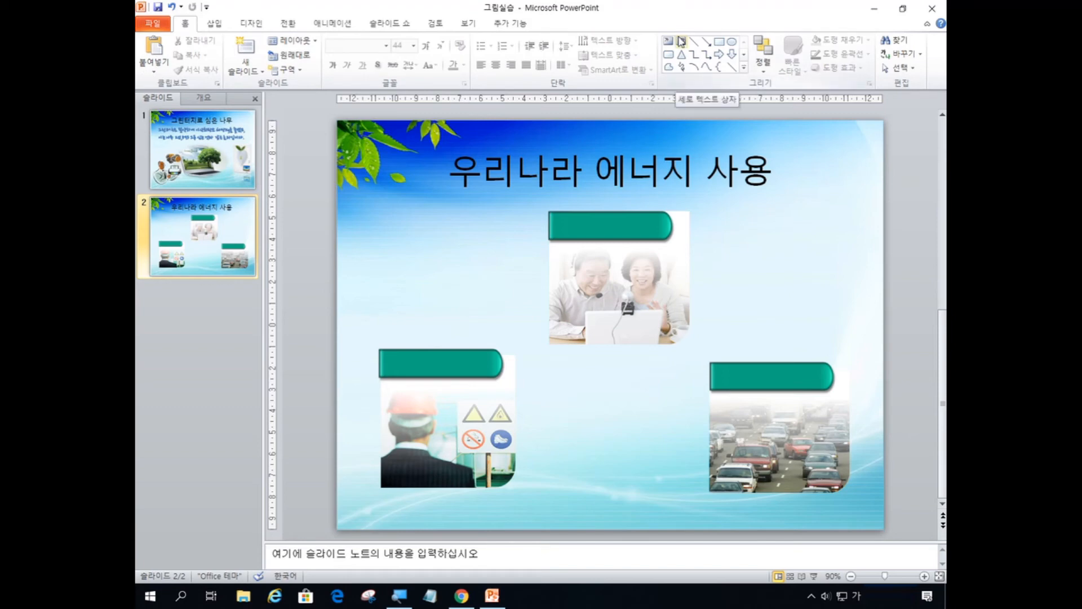
Add a horizontal text box beside the couple photo's banner containing the text 가정사무(21.5%).
{"action": "left_click", "coordinate": [680, 41]}
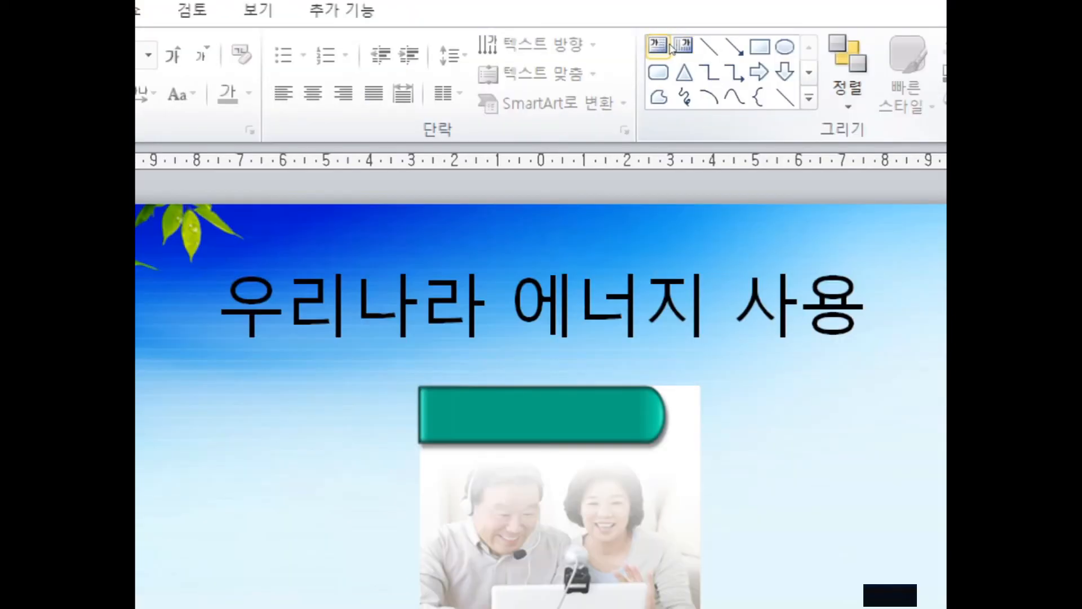
{"action": "left_click", "coordinate": [670, 48]}
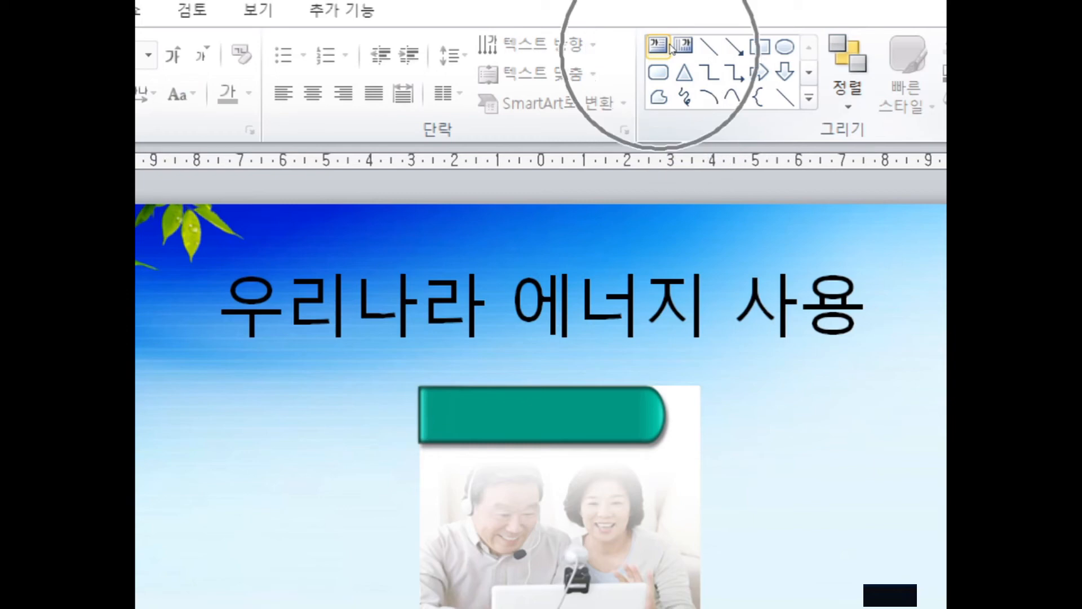
{"action": "left_click", "coordinate": [671, 47]}
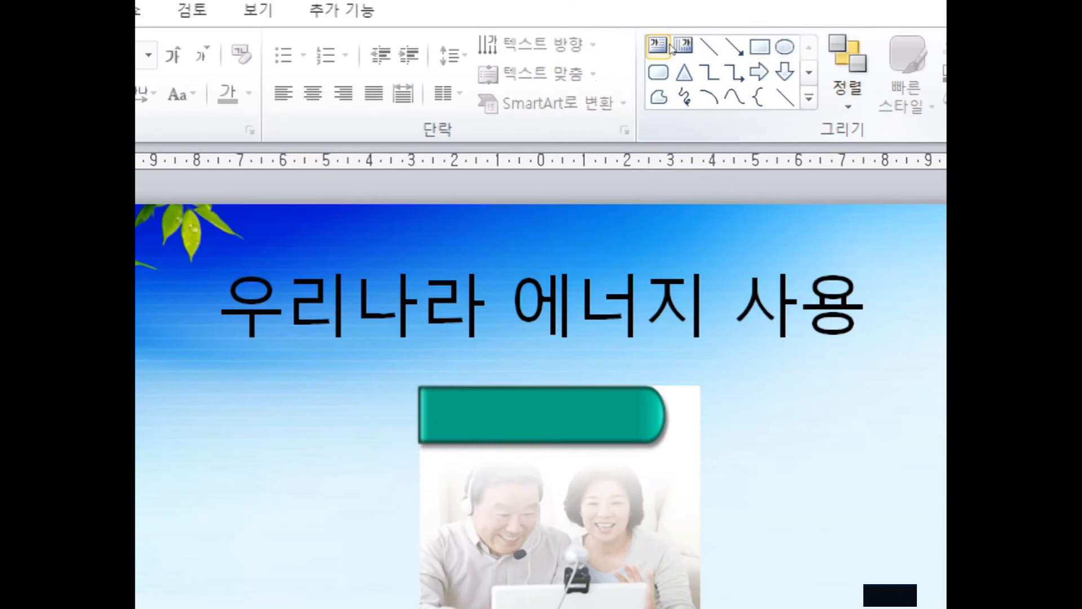
{"action": "left_click", "coordinate": [670, 48]}
{"action": "left_click", "coordinate": [670, 47]}
{"action": "left_click", "coordinate": [671, 48]}
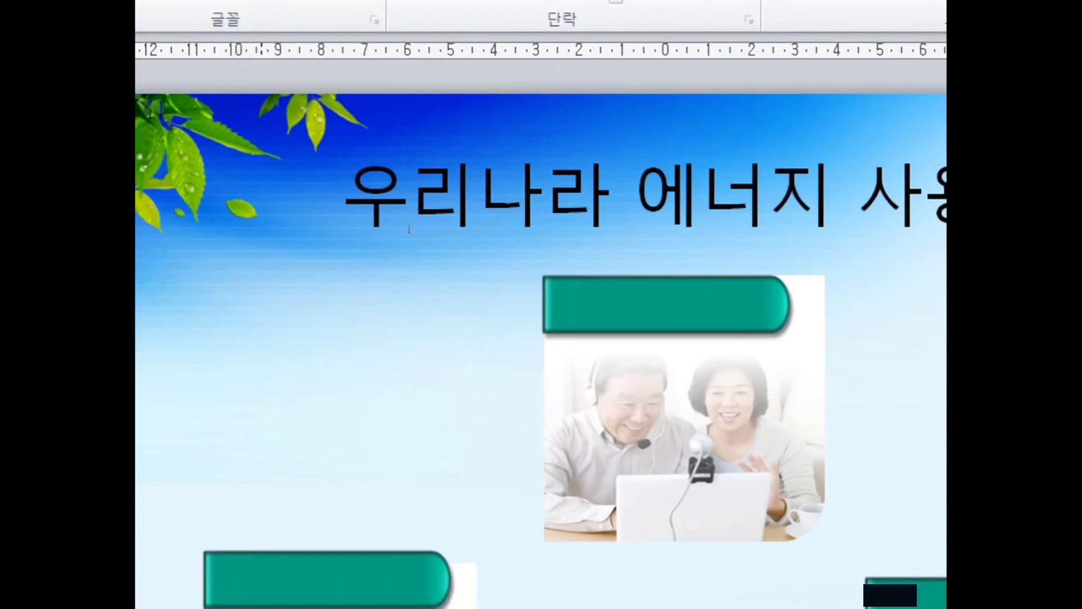
{"action": "left_click", "coordinate": [263, 316]}
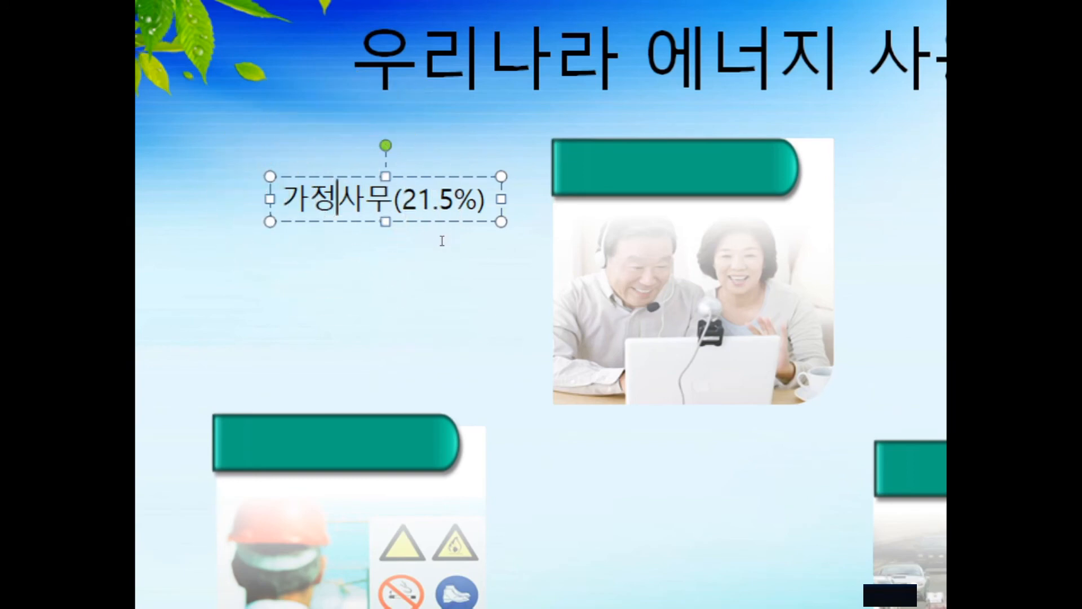
Insert the middle dot symbol (·) between 가정 and 사무 in the text box.
{"action": "type", "text": "ㄱ"}
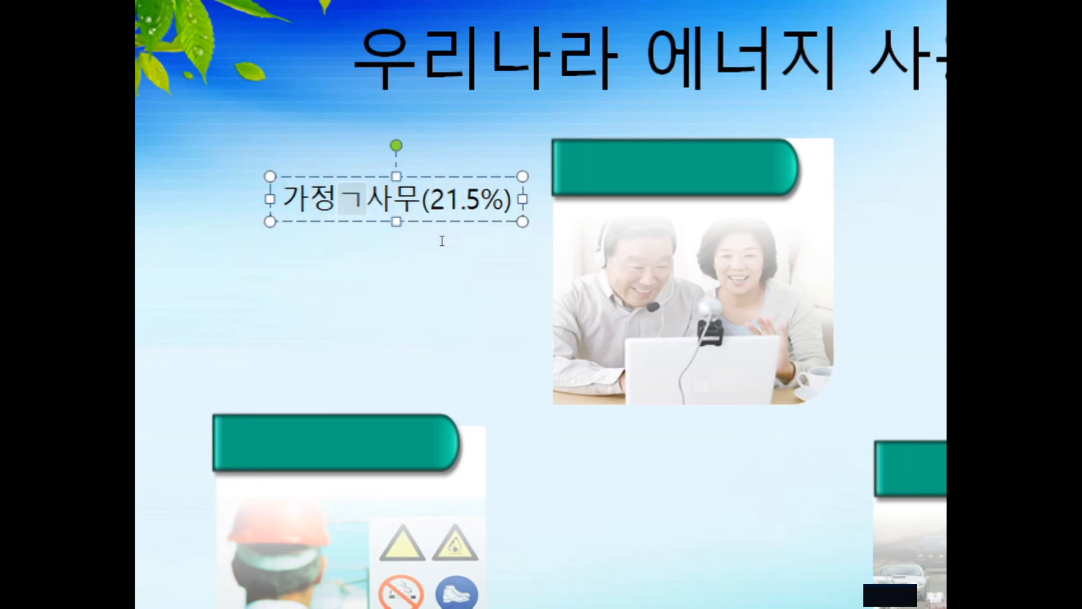
{"action": "key", "text": "Hangul_Hanja"}
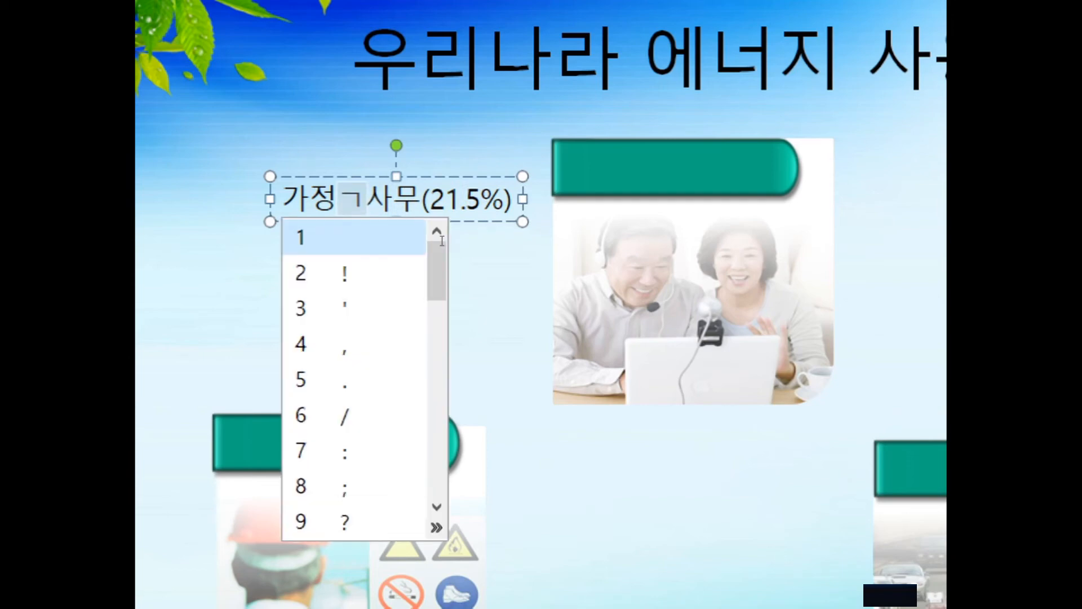
{"action": "key", "text": "Tab"}
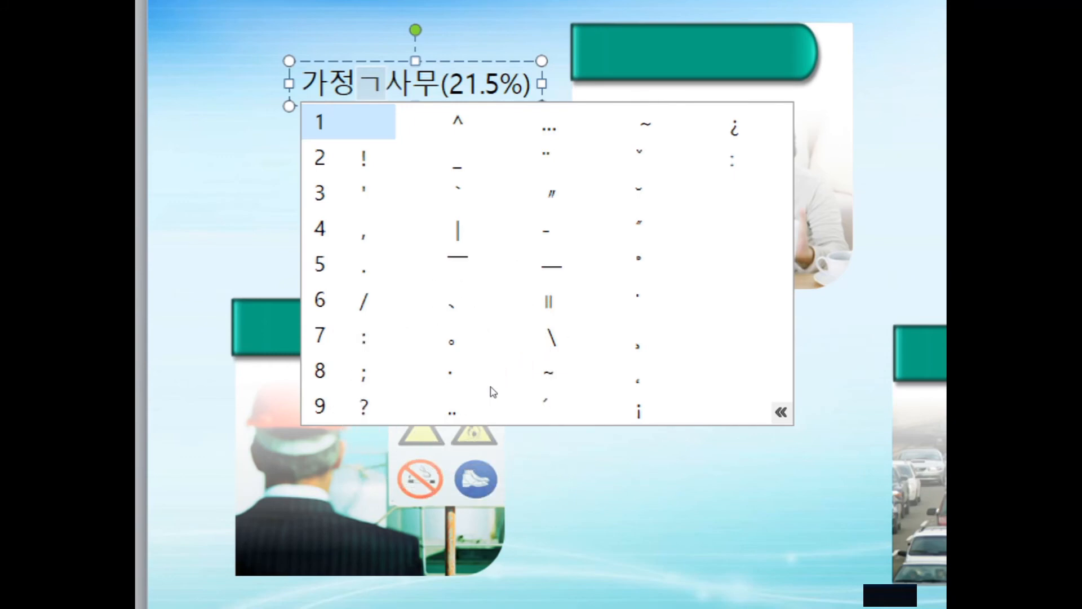
{"action": "left_click", "coordinate": [491, 390]}
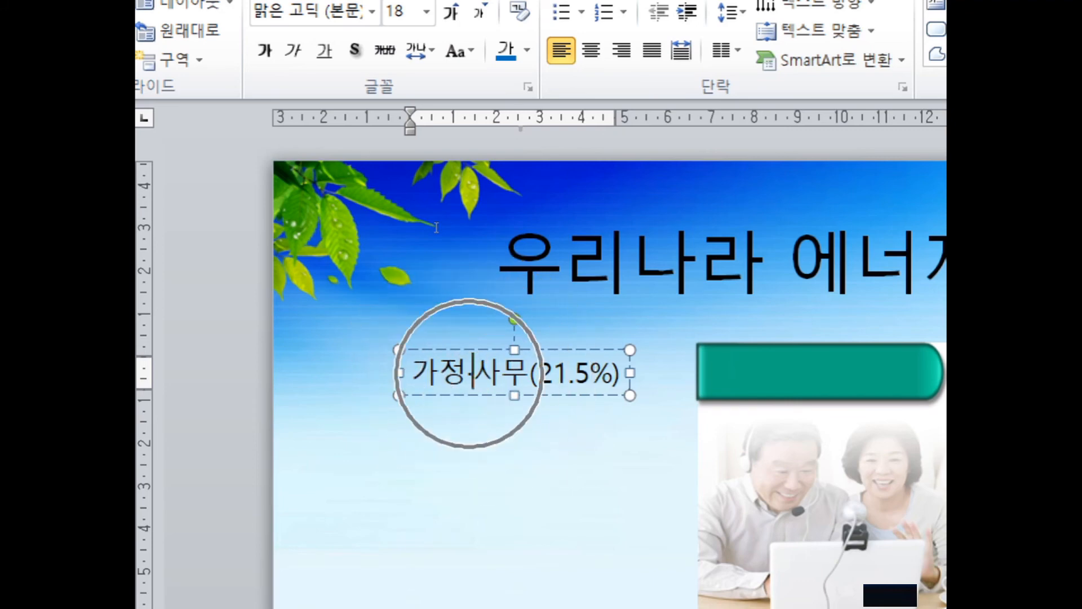
Change the font of the whole 가정·사무(21.5%) text box to HY견고딕.
{"action": "key", "text": "Escape"}
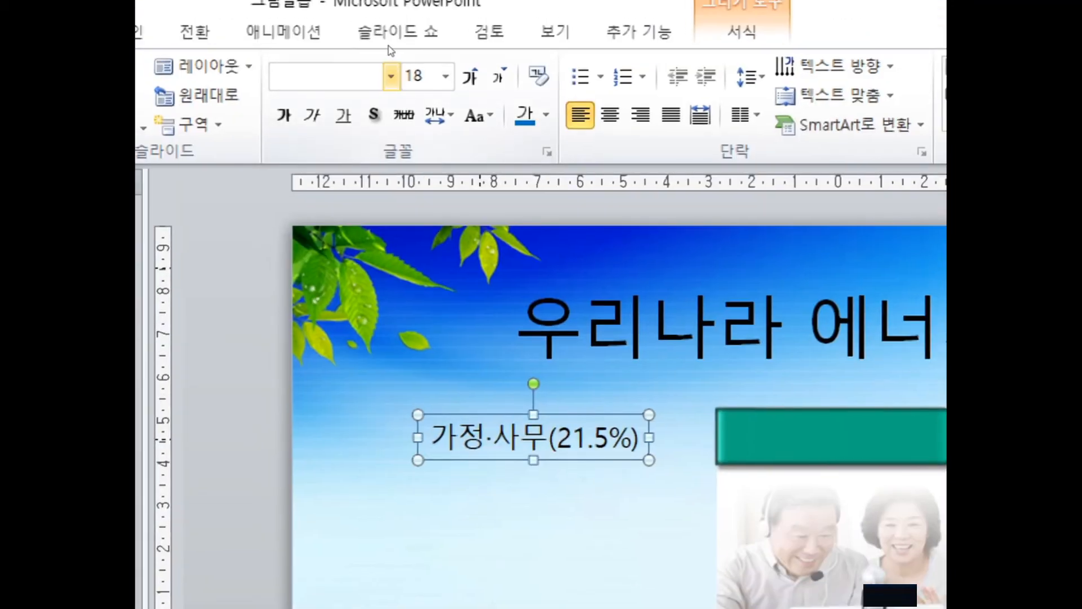
{"action": "left_click", "coordinate": [372, 12]}
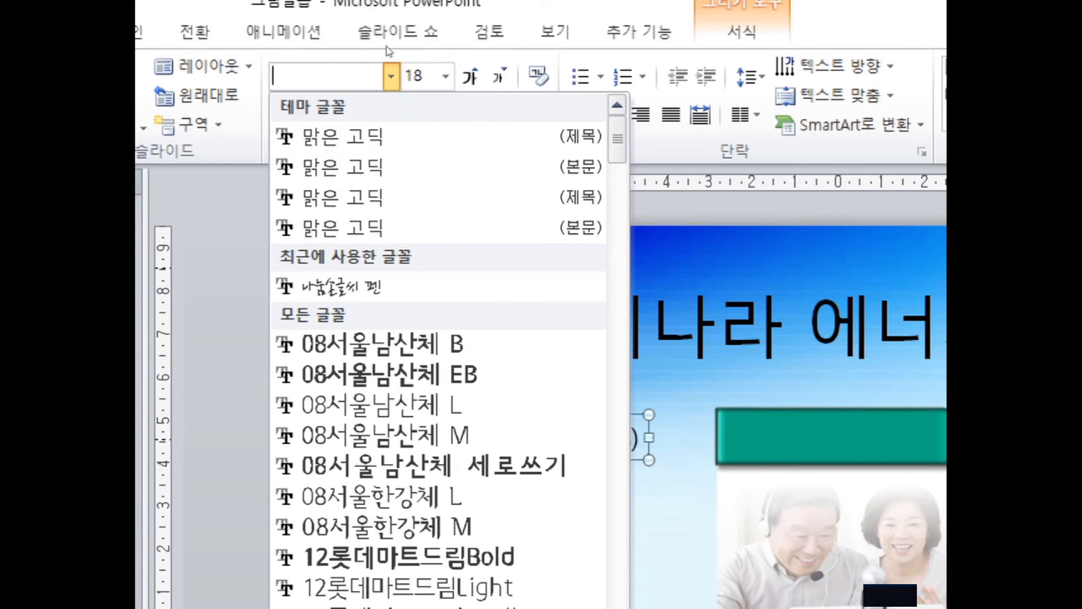
{"action": "scroll", "coordinate": [386, 188], "scroll_direction": "down", "scroll_amount": 10}
{"action": "scroll", "coordinate": [388, 186], "scroll_direction": "down", "scroll_amount": 1}
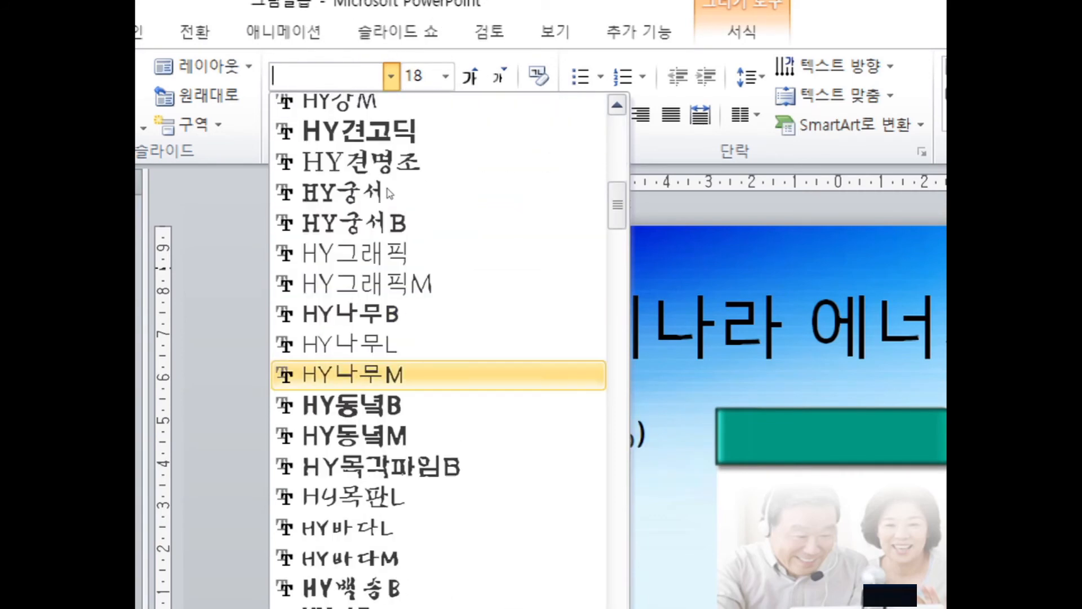
{"action": "scroll", "coordinate": [389, 184], "scroll_direction": "up", "scroll_amount": 1}
{"action": "key", "text": "Up"}
{"action": "key", "text": "Up"}
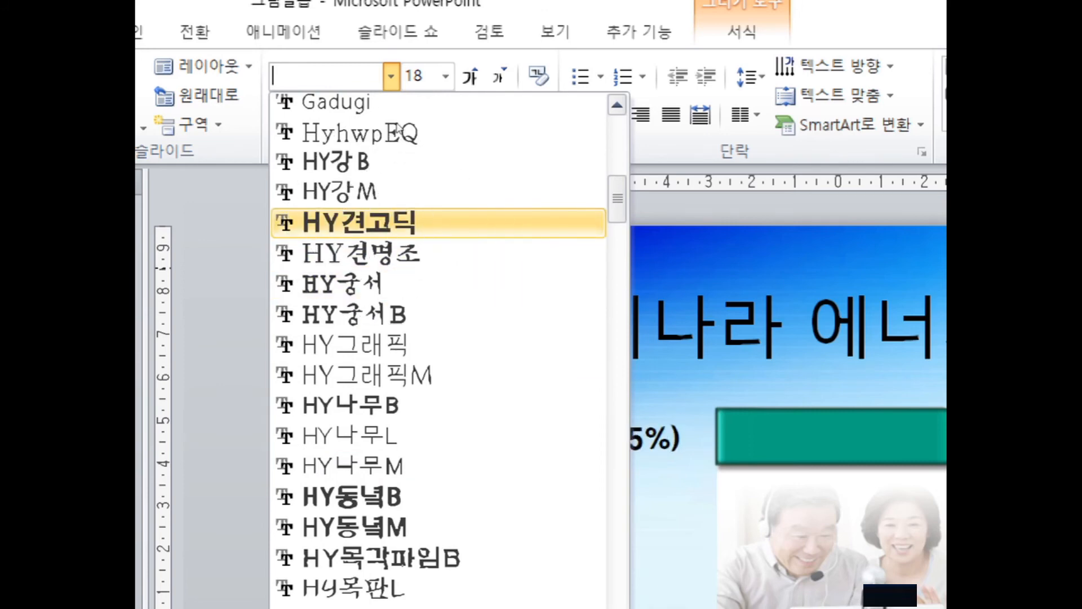
{"action": "key", "text": "Return"}
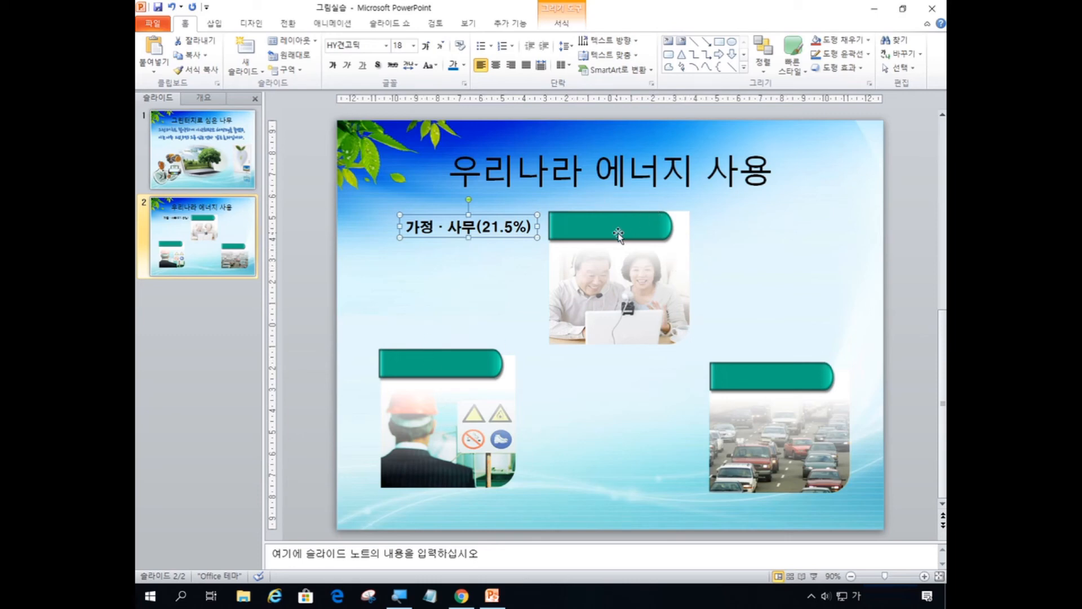
{"action": "left_click", "coordinate": [496, 239]}
{"action": "left_click", "coordinate": [497, 239]}
{"action": "left_click", "coordinate": [497, 237]}
{"action": "left_click", "coordinate": [497, 238]}
{"action": "left_click", "coordinate": [497, 239]}
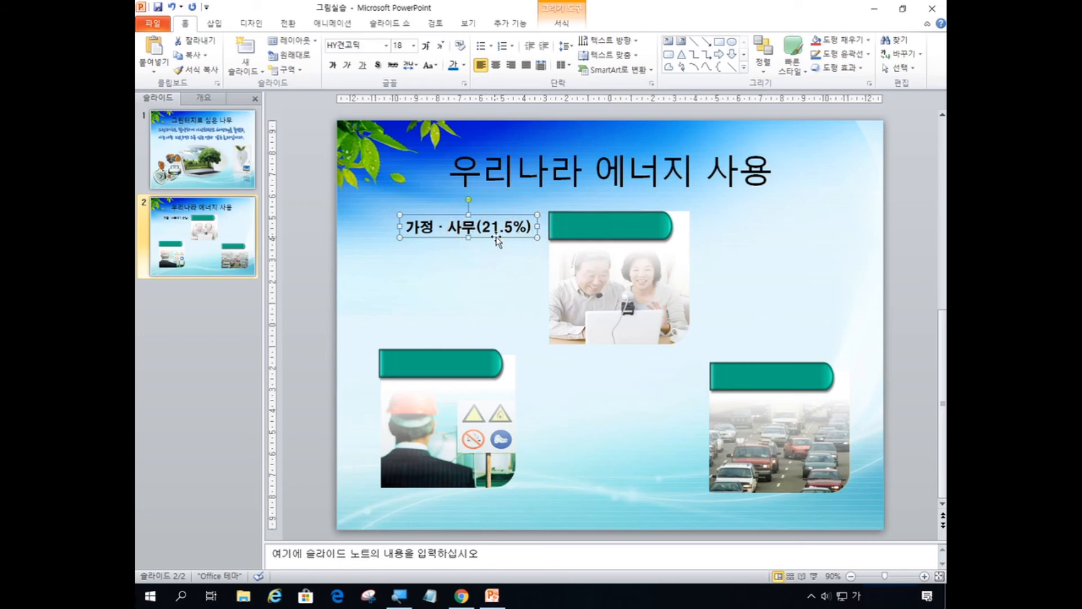